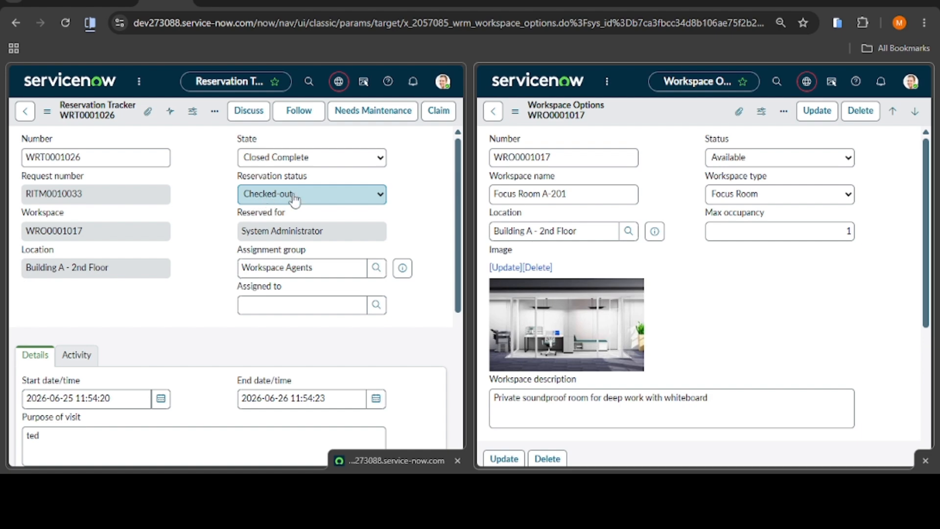
# Set the reservation status of the Focus Room A-201 tracker record to Pending check-in and save the record.
pyautogui.click(316, 195)
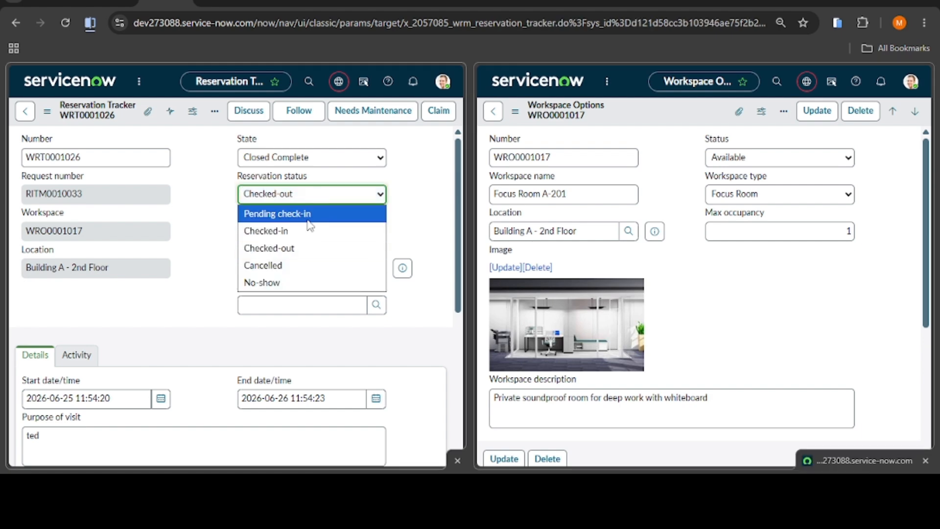
pyautogui.click(277, 213)
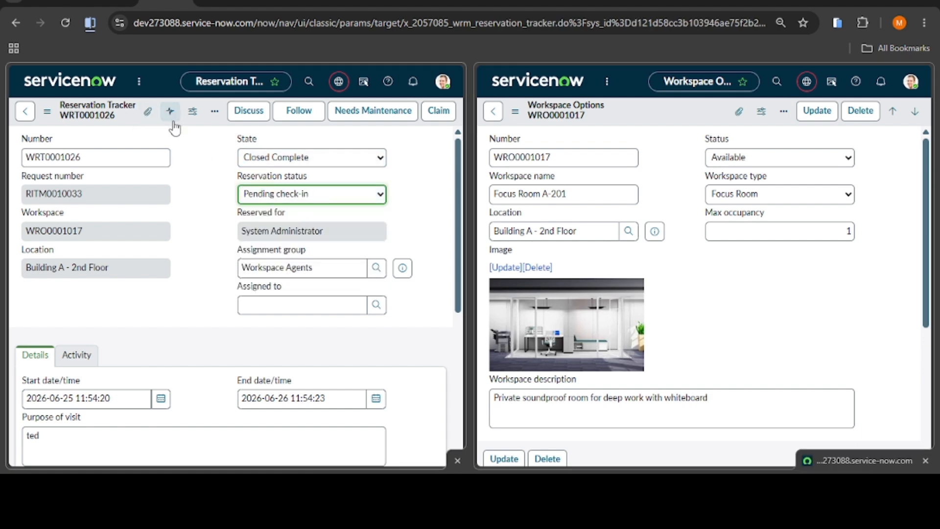
pyautogui.rightClick(196, 125)
pyautogui.click(217, 136)
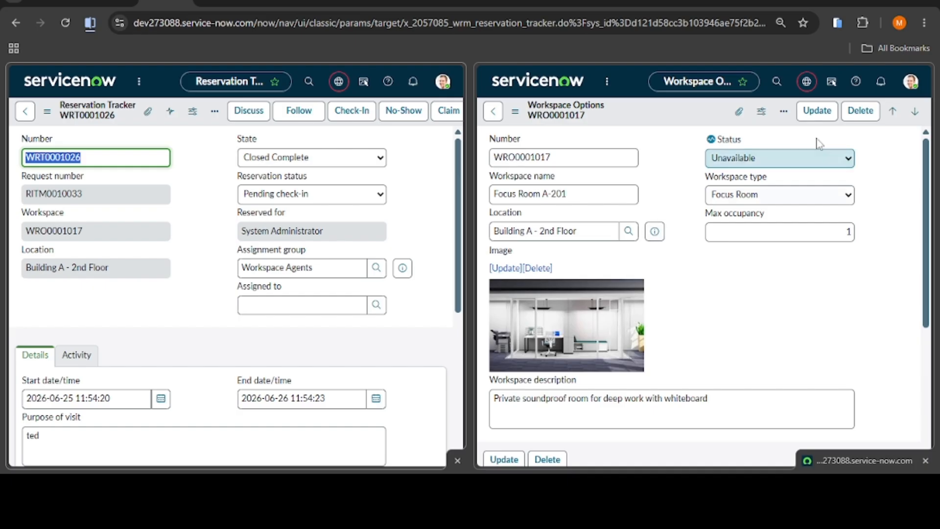
# Change the reservation status to Checked-in and save the tracker record.
pyautogui.click(376, 195)
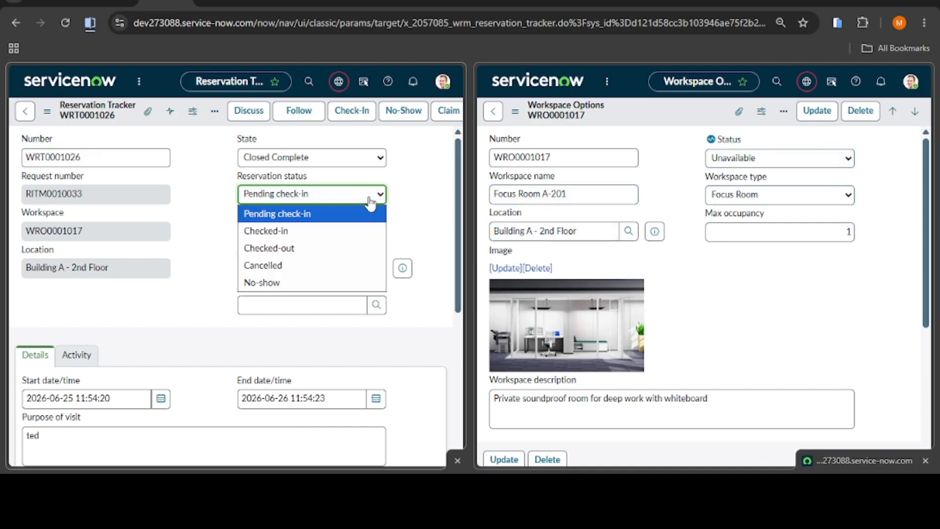
pyautogui.click(319, 235)
pyautogui.rightClick(189, 125)
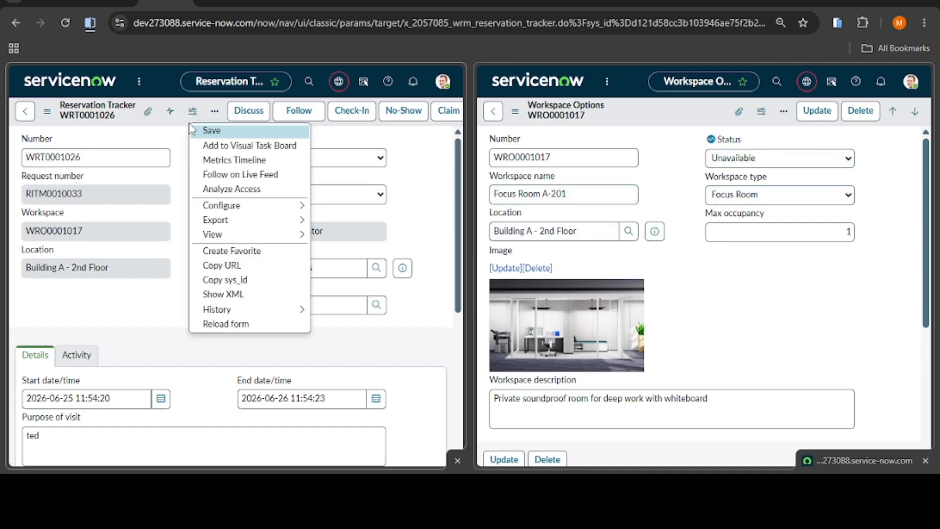
pyautogui.click(212, 130)
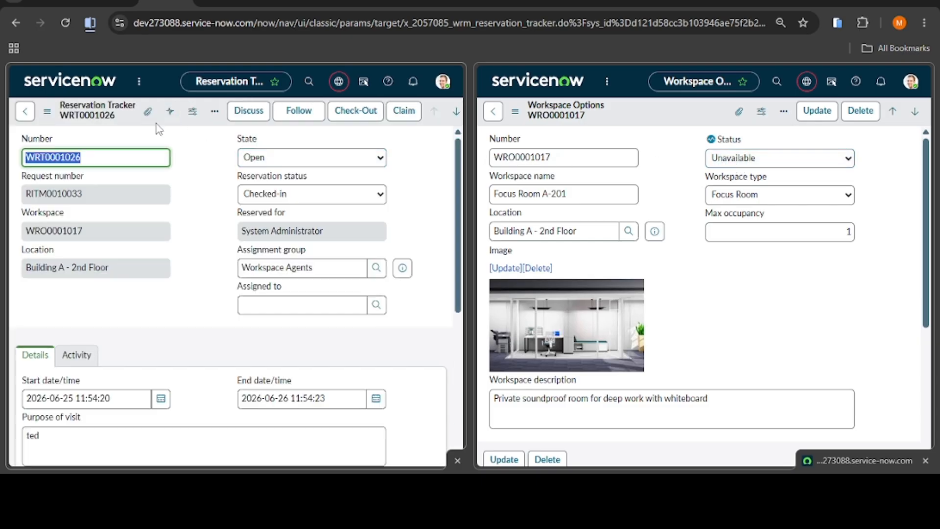
# Change the reservation status to Checked-out and save the tracker record.
pyautogui.rightClick(157, 125)
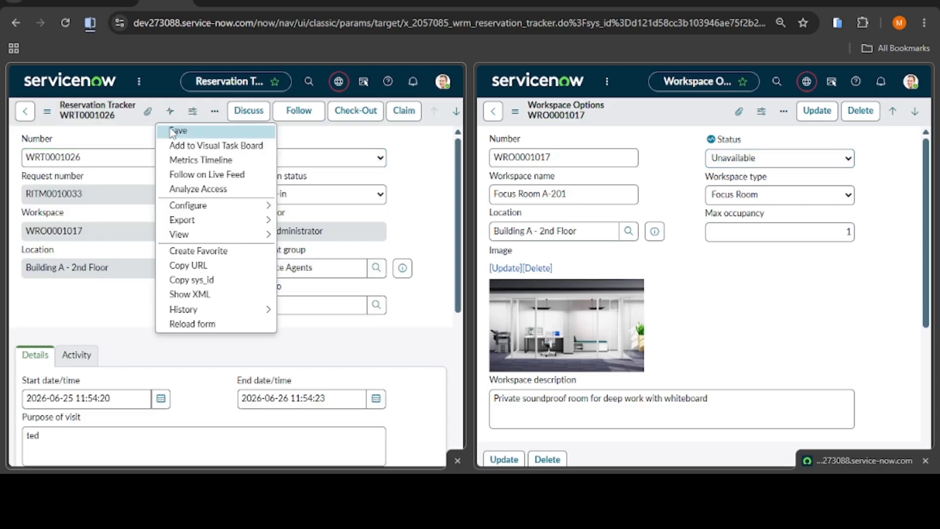
pyautogui.click(354, 160)
pyautogui.click(312, 194)
pyautogui.click(311, 193)
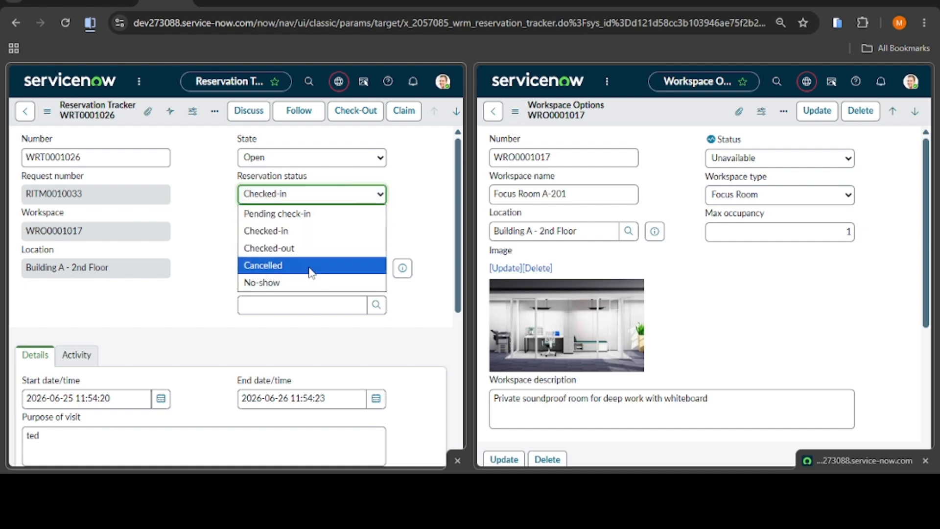
pyautogui.click(289, 248)
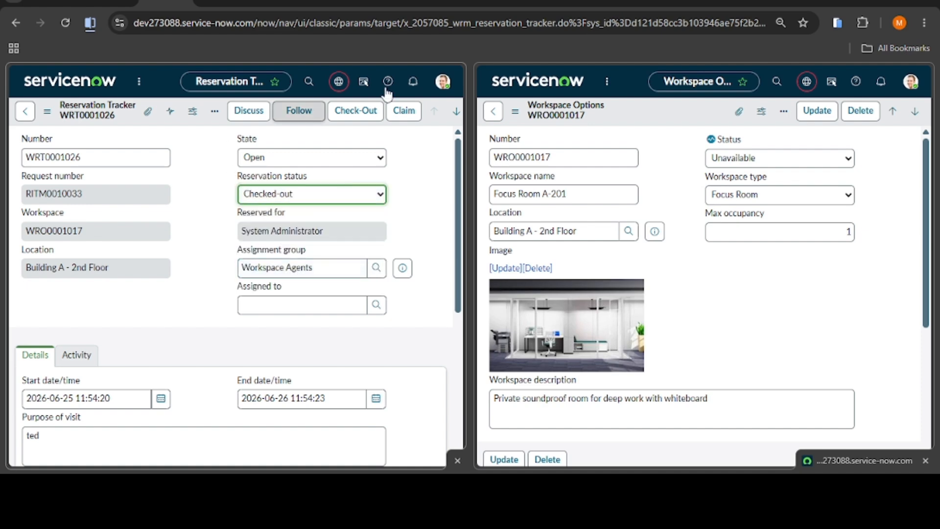
pyautogui.rightClick(167, 123)
pyautogui.click(178, 132)
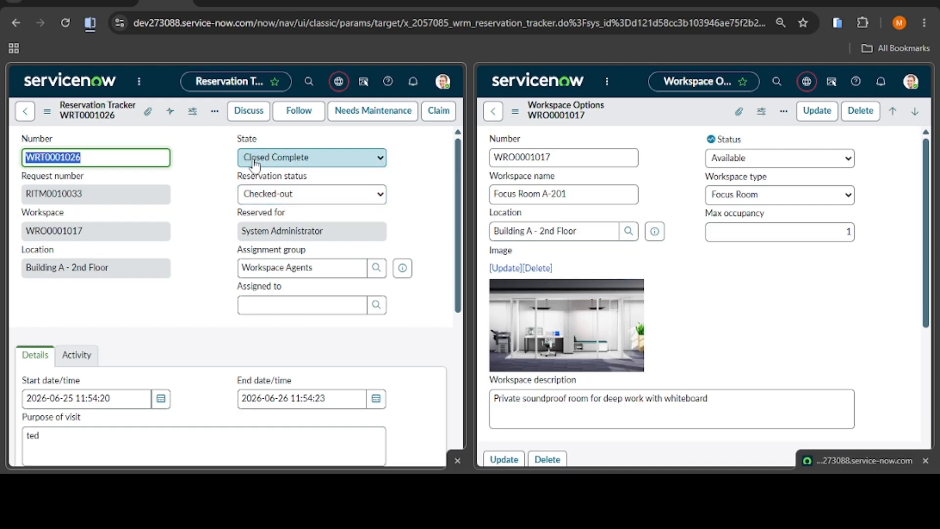
# Set the reservation status back to Pending check-in and save the tracker record.
pyautogui.click(319, 202)
pyautogui.click(294, 214)
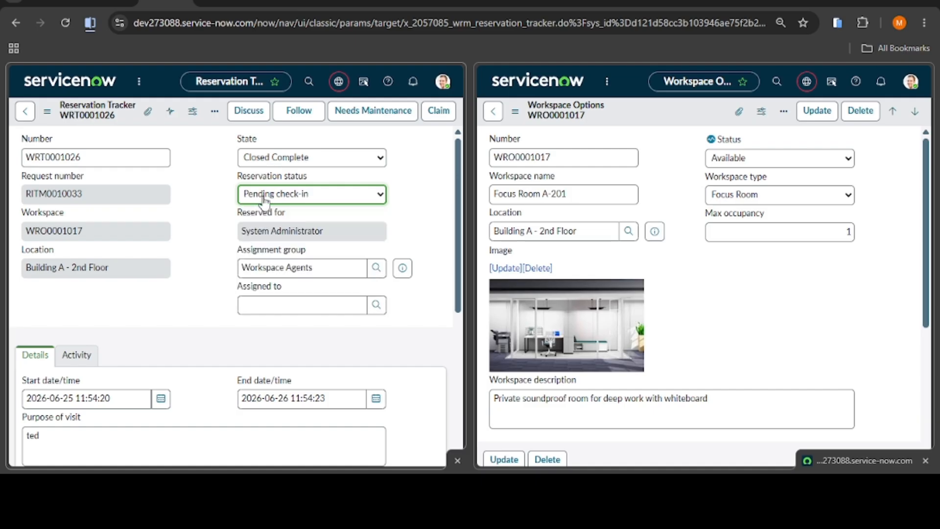
pyautogui.rightClick(204, 123)
pyautogui.click(218, 128)
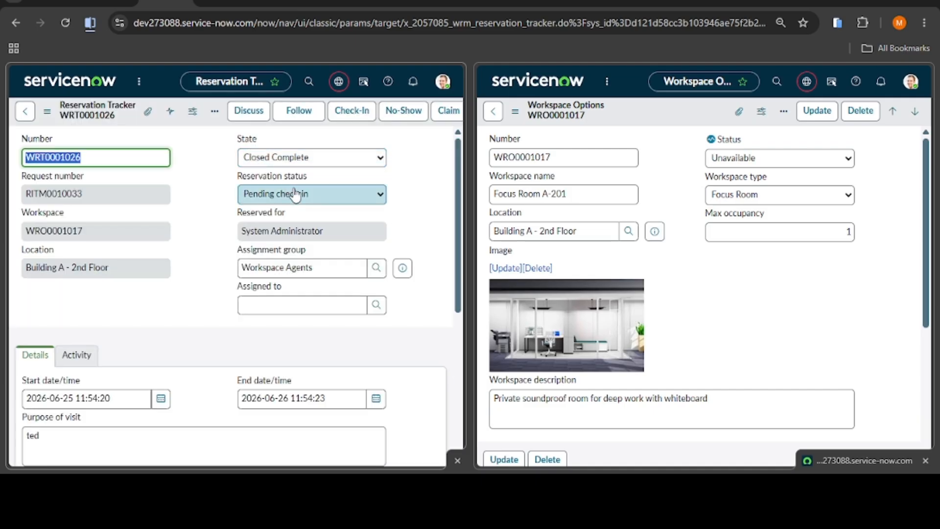
# Set the pending reservation's status to Checked-in again and save the tracker record.
pyautogui.click(327, 195)
pyautogui.click(302, 226)
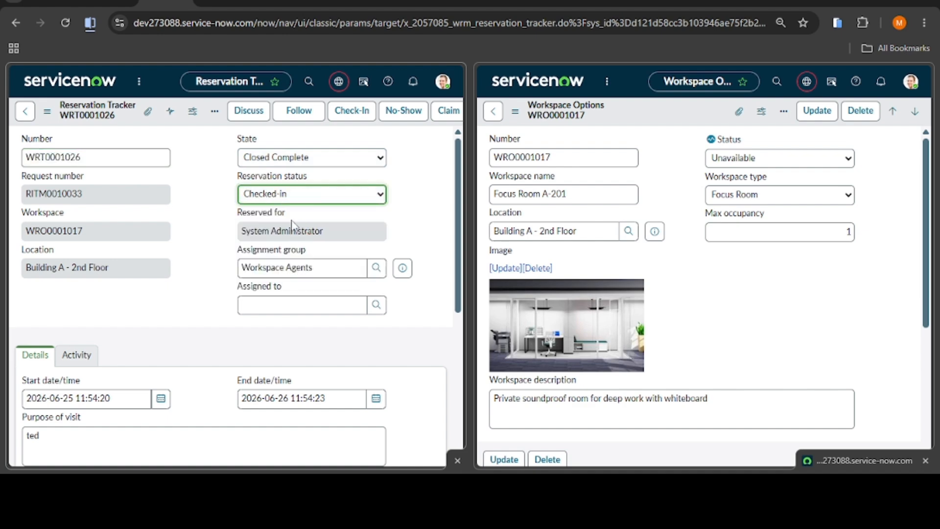
pyautogui.click(214, 110)
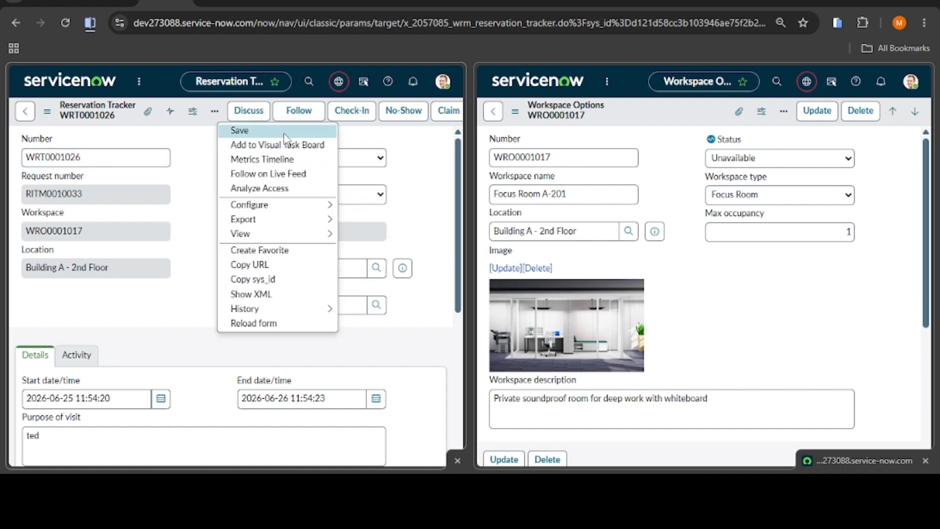
pyautogui.click(286, 130)
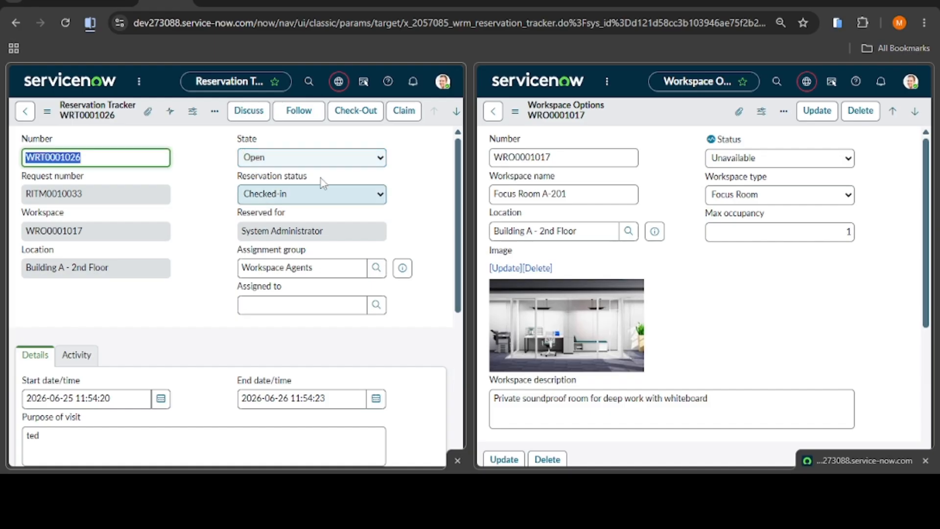
# Set the checked-in reservation's status to Cancelled and save the tracker record.
pyautogui.click(306, 193)
pyautogui.click(302, 245)
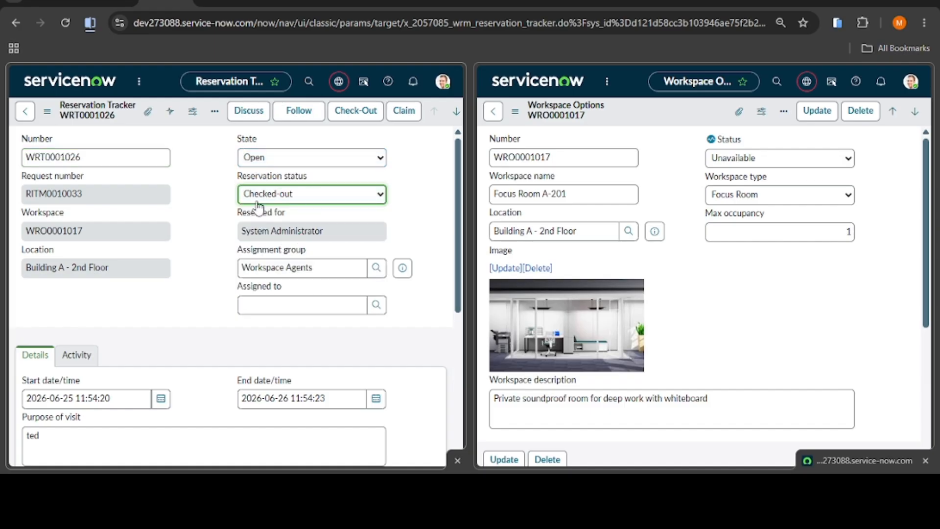
pyautogui.click(343, 196)
pyautogui.click(314, 265)
pyautogui.rightClick(160, 121)
pyautogui.click(180, 123)
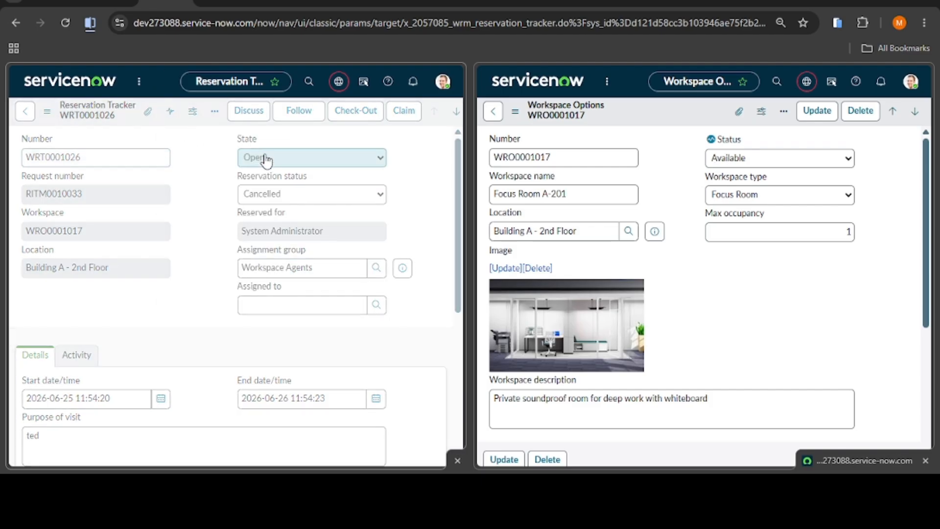
# Set the cancelled reservation's status to Checked-out and save the tracker record.
pyautogui.click(289, 194)
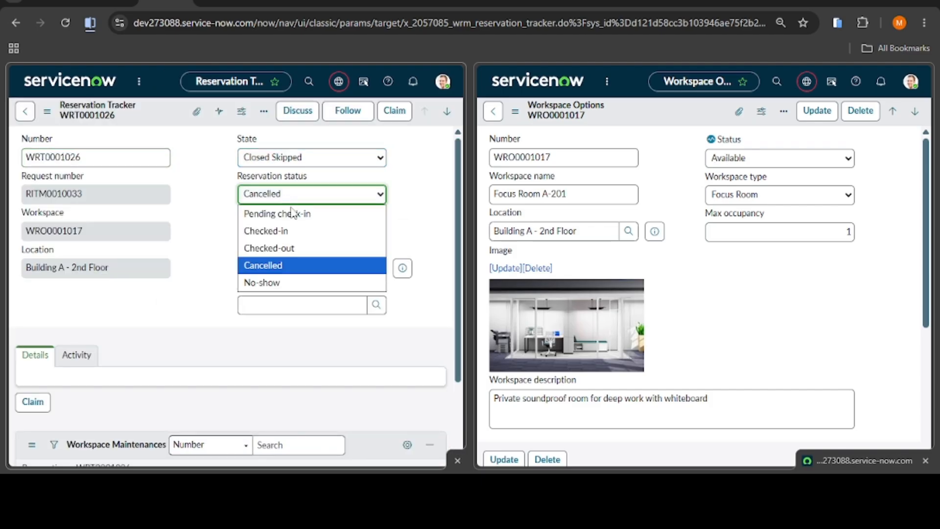
pyautogui.click(276, 248)
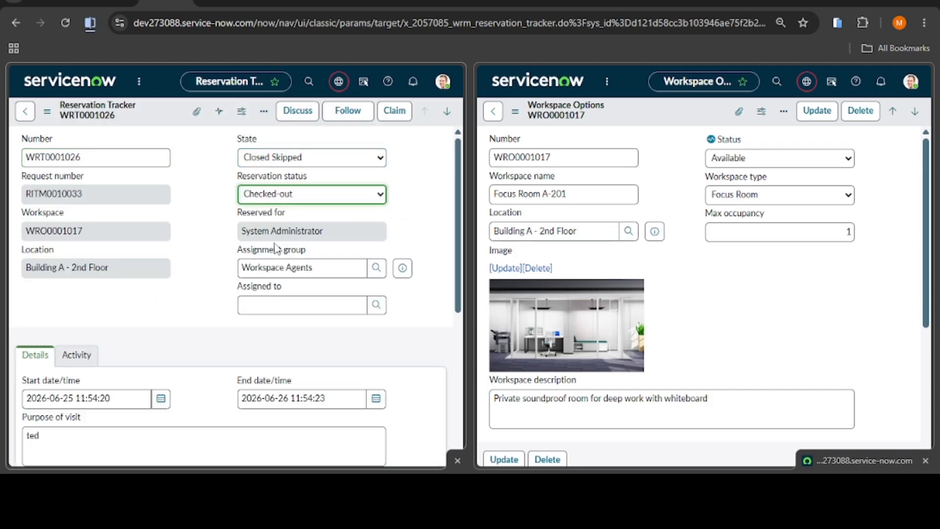
pyautogui.rightClick(188, 128)
pyautogui.click(203, 129)
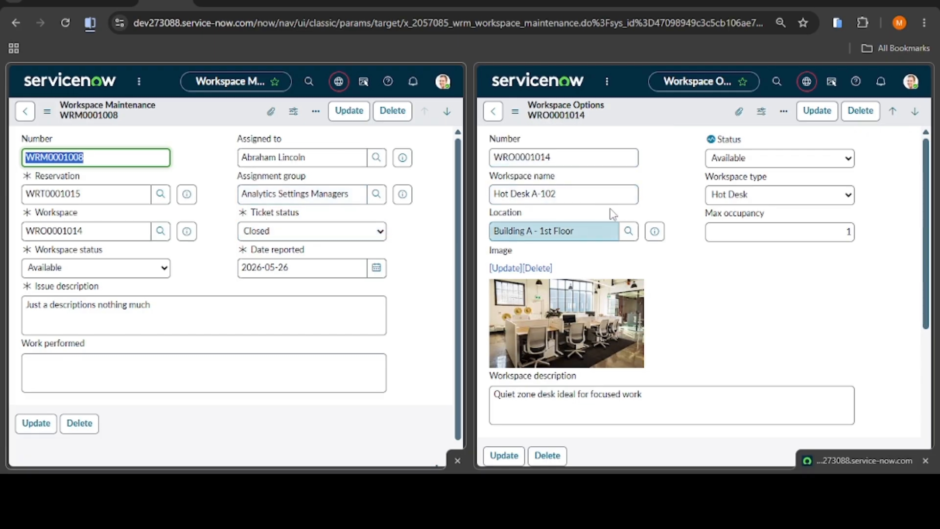
# Review the related reservation trackers and workspace maintenances of the Hot Desk A-102 workspace record.
pyautogui.scroll(-4, 683, 278)
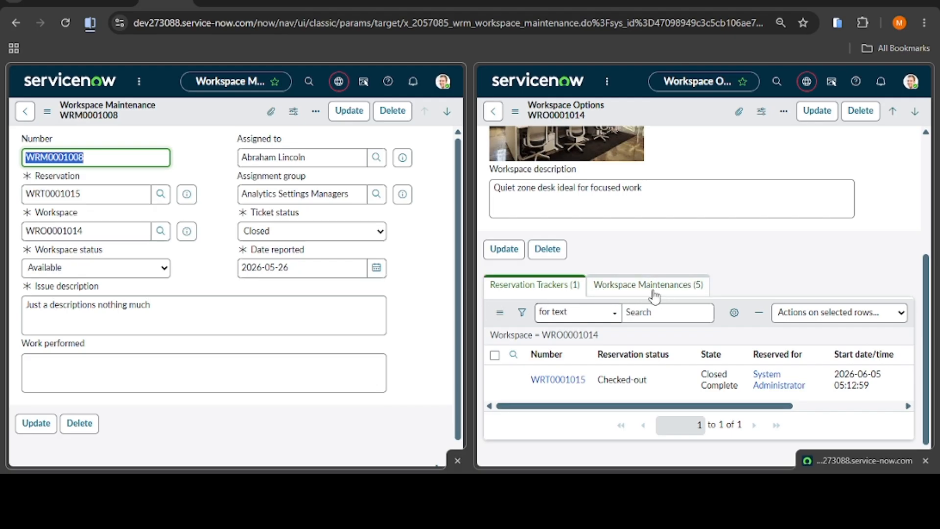
pyautogui.click(598, 289)
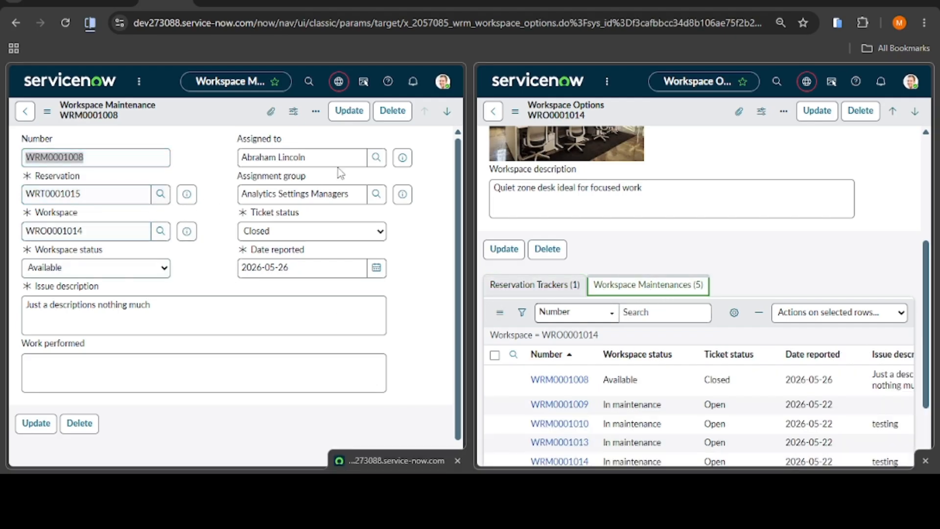
pyautogui.click(520, 289)
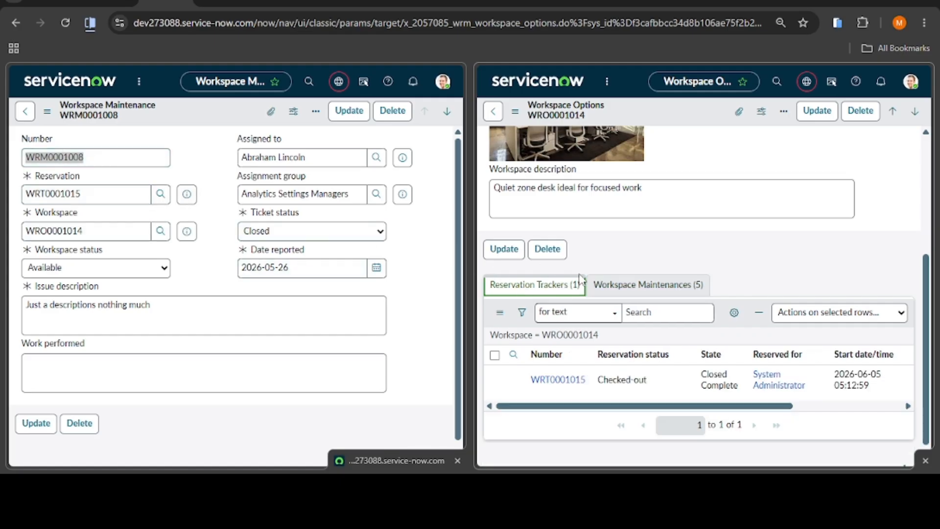
pyautogui.click(592, 284)
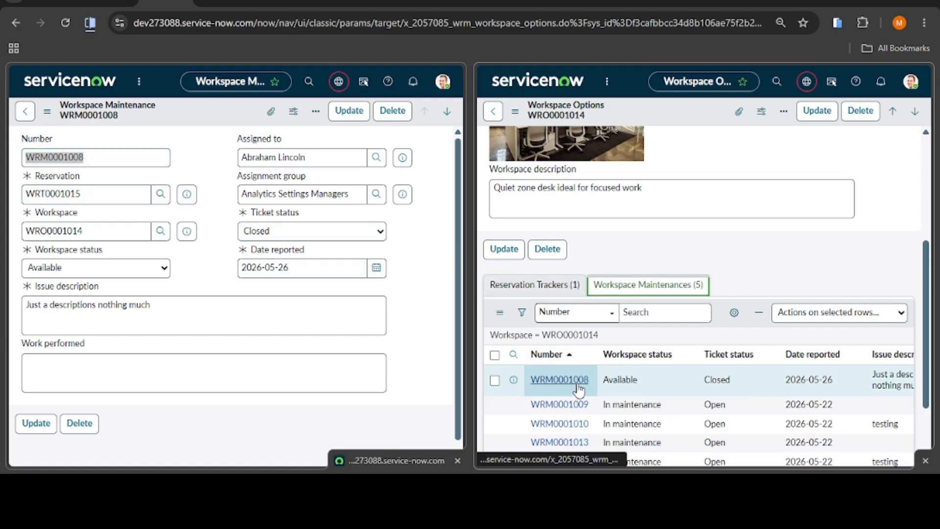
pyautogui.click(550, 290)
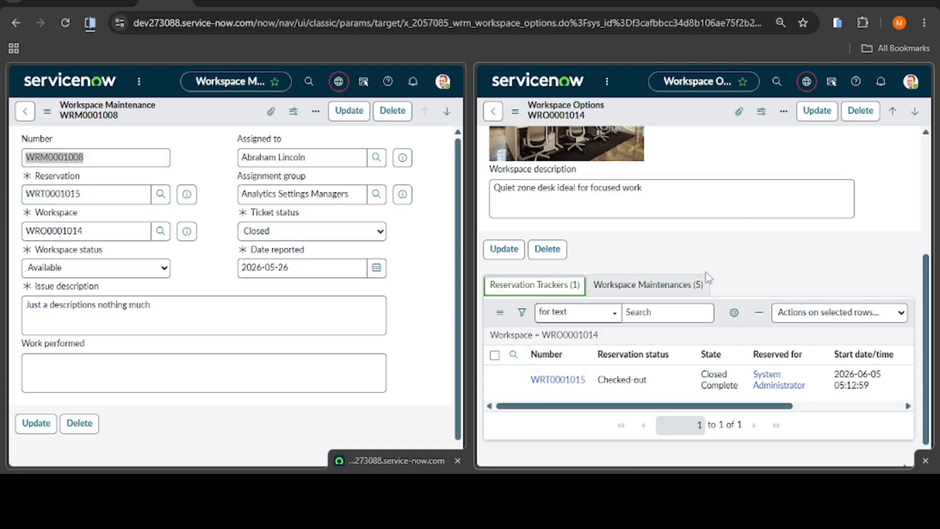
pyautogui.scroll(5, 705, 275)
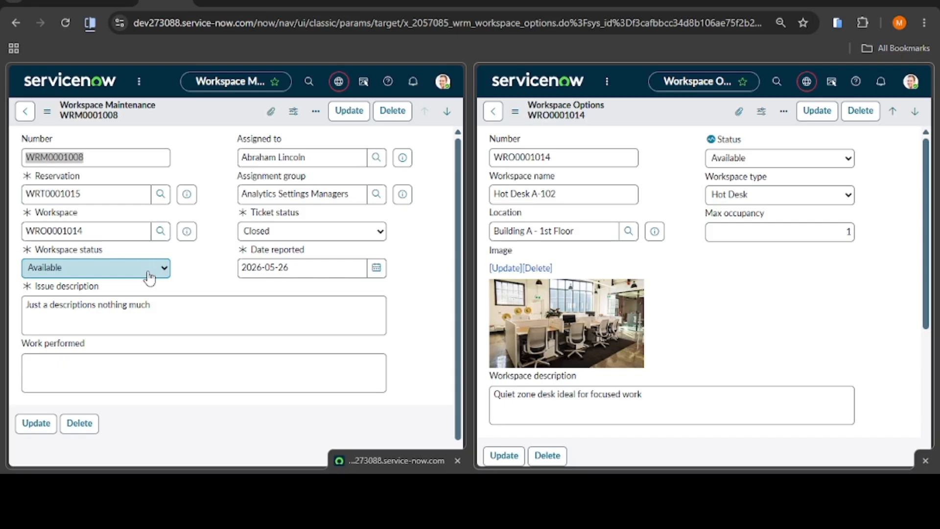
# Try to save the closed maintenance ticket for Hot Desk A-102 with its workspace status set to In maintenance.
pyautogui.click(163, 268)
pyautogui.click(138, 308)
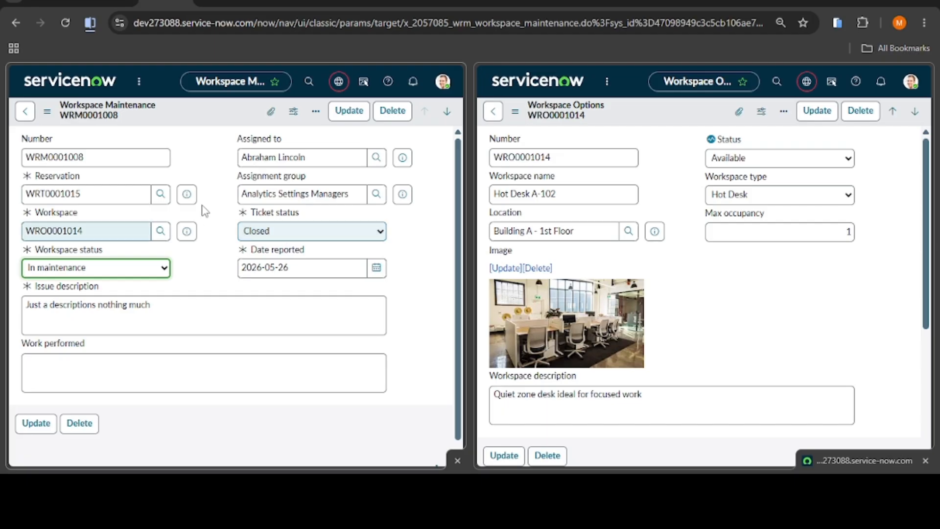
pyautogui.rightClick(192, 106)
pyautogui.click(216, 116)
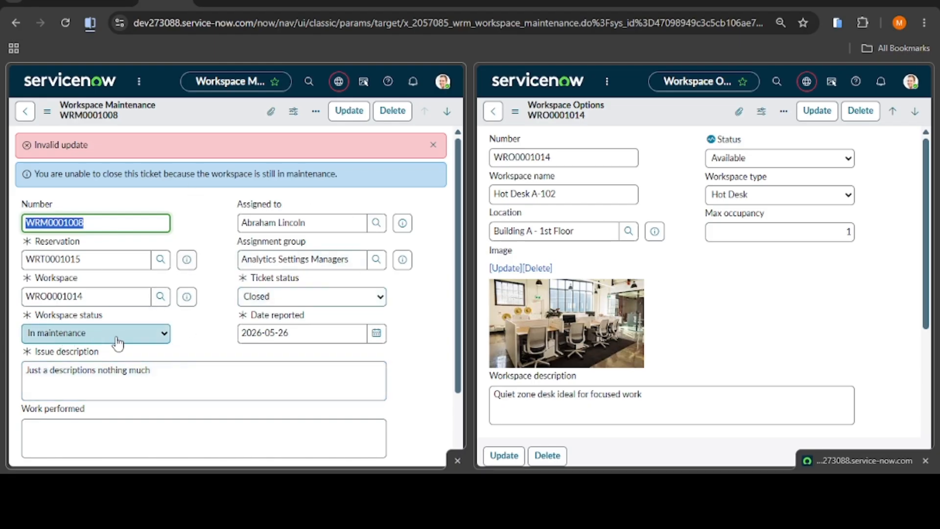
# Set the workspace status on the maintenance ticket to Decommissioned and save it, keeping the ticket status Closed.
pyautogui.click(281, 306)
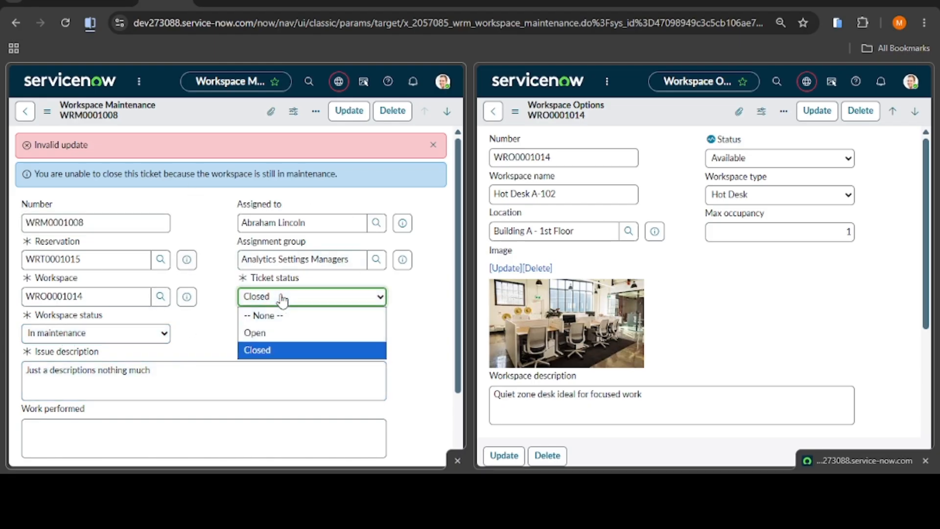
pyautogui.click(164, 337)
pyautogui.click(164, 337)
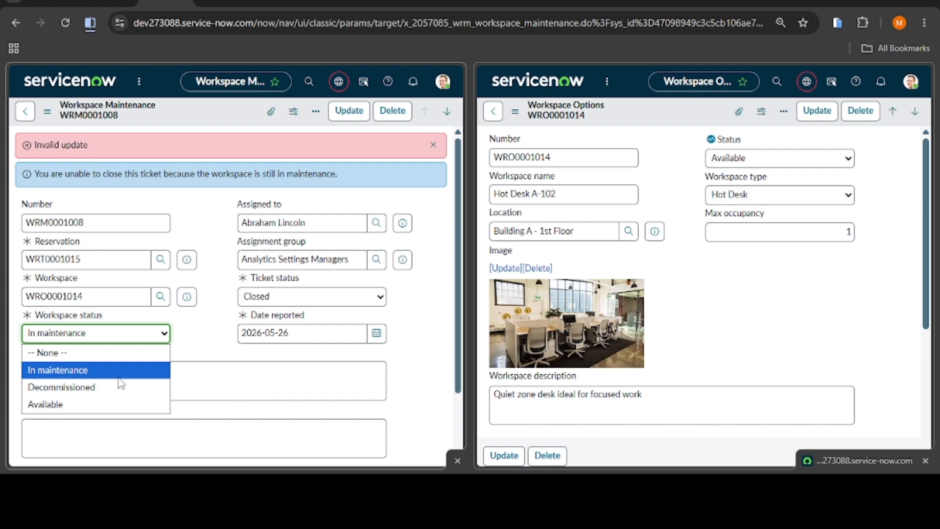
pyautogui.click(80, 404)
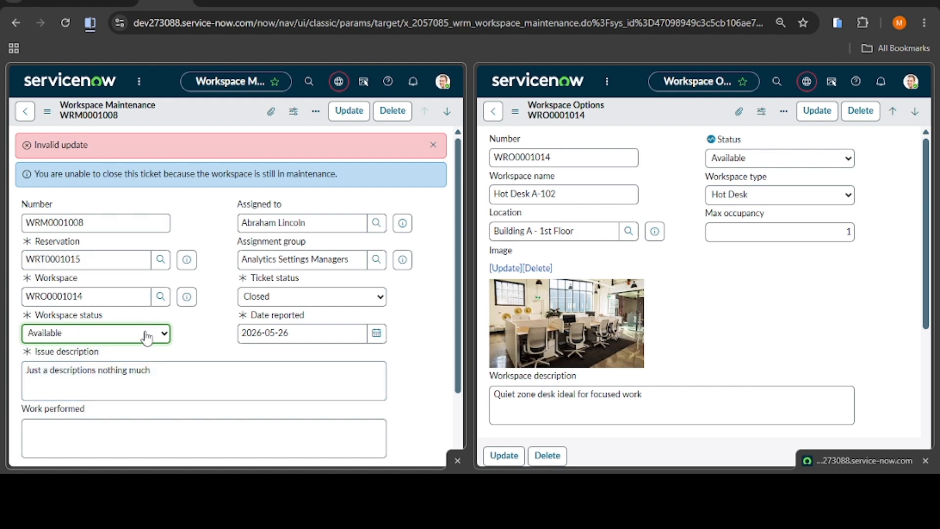
pyautogui.click(147, 337)
pyautogui.click(116, 383)
pyautogui.rightClick(233, 115)
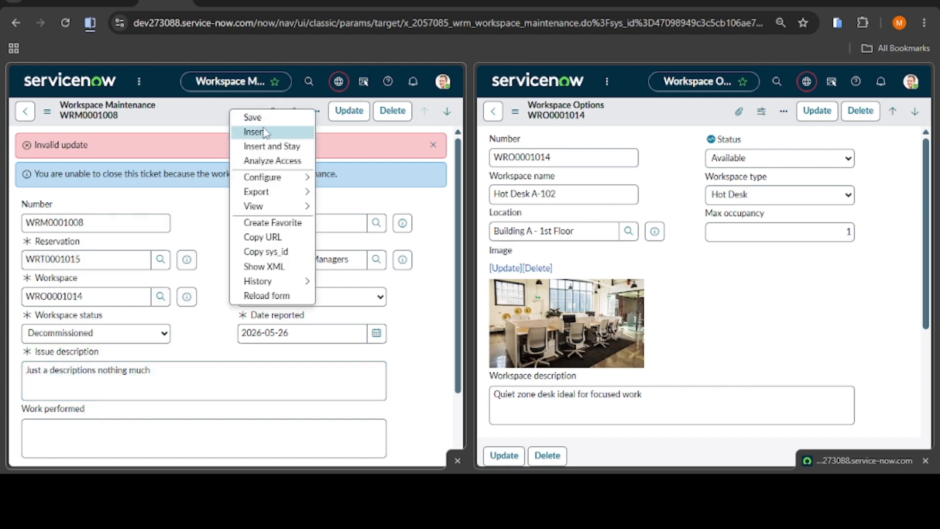
pyautogui.click(267, 121)
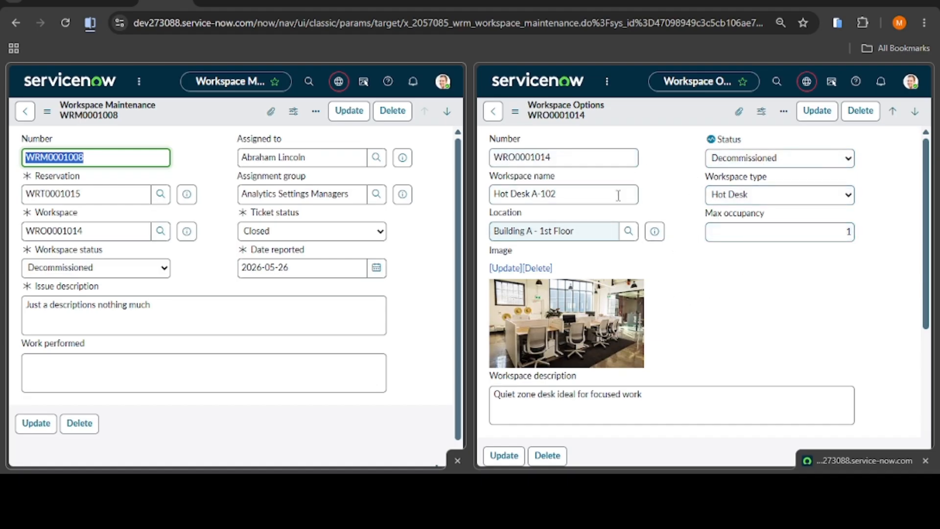
# Reopen the maintenance ticket by setting its ticket status to Open, keeping the workspace status Decommissioned, and save the record.
pyautogui.click(163, 274)
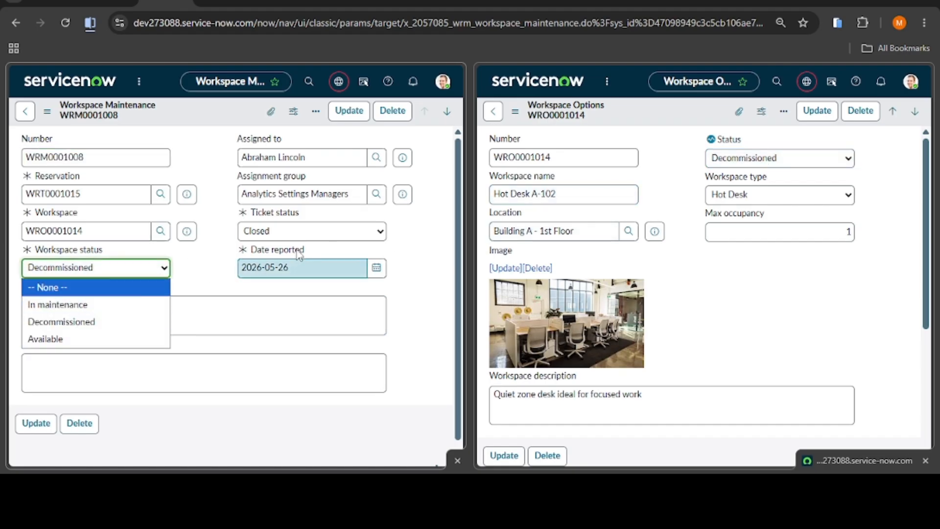
pyautogui.click(305, 235)
pyautogui.click(304, 235)
pyautogui.click(254, 268)
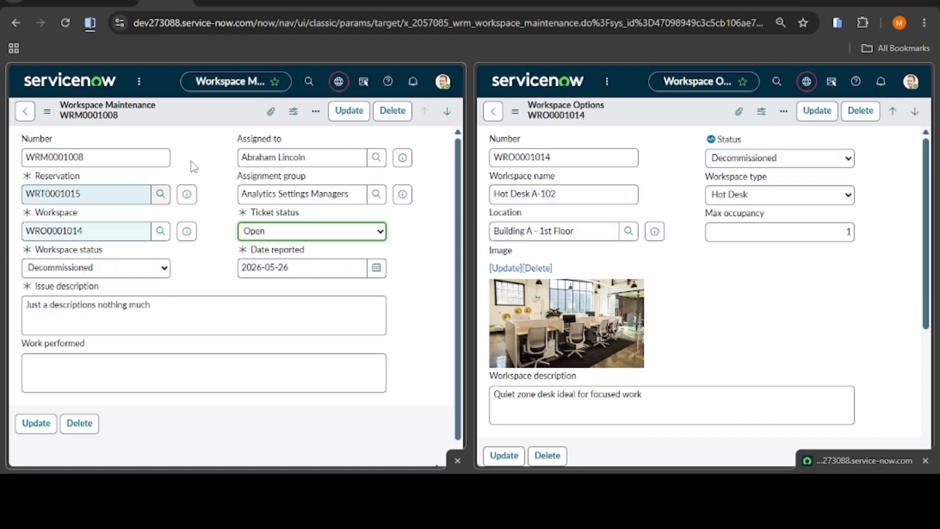
pyautogui.rightClick(216, 110)
pyautogui.click(237, 119)
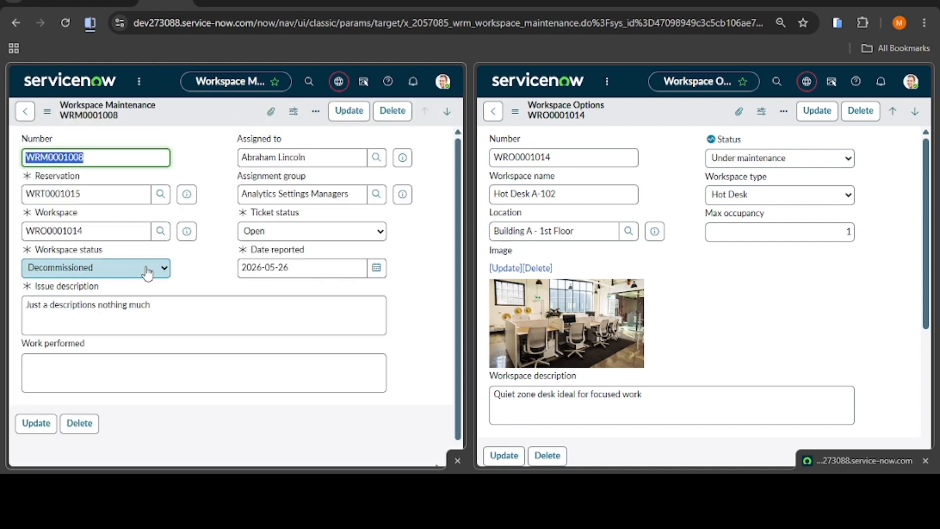
# Set the workspace status on the open maintenance ticket to In maintenance and save the record.
pyautogui.click(142, 267)
pyautogui.click(130, 308)
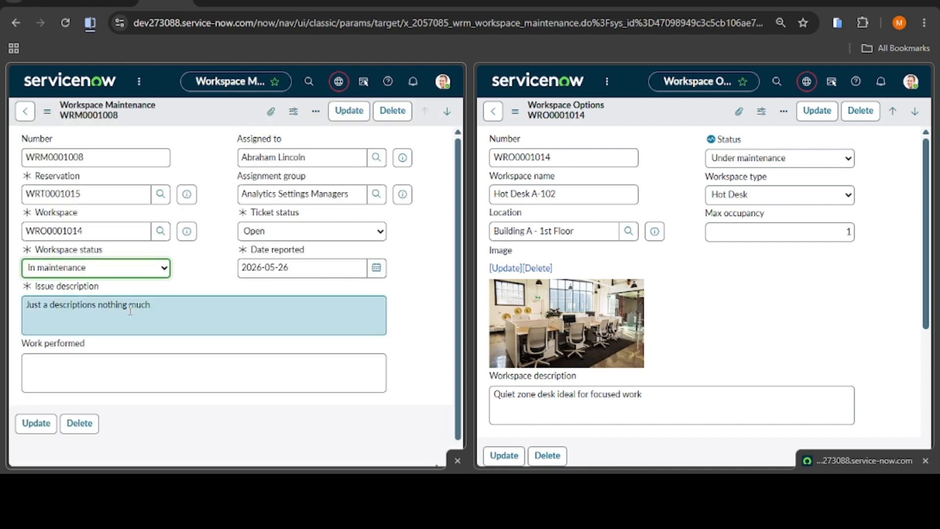
pyautogui.rightClick(192, 118)
pyautogui.click(211, 125)
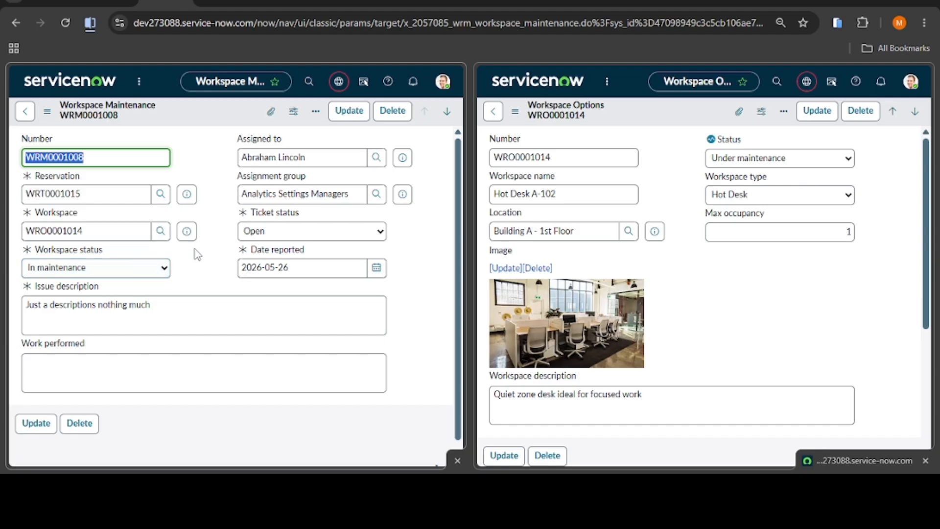
# Set the workspace status on the maintenance ticket to Available and save it while the ticket status is Open.
pyautogui.click(123, 269)
pyautogui.click(93, 338)
pyautogui.rightClick(191, 110)
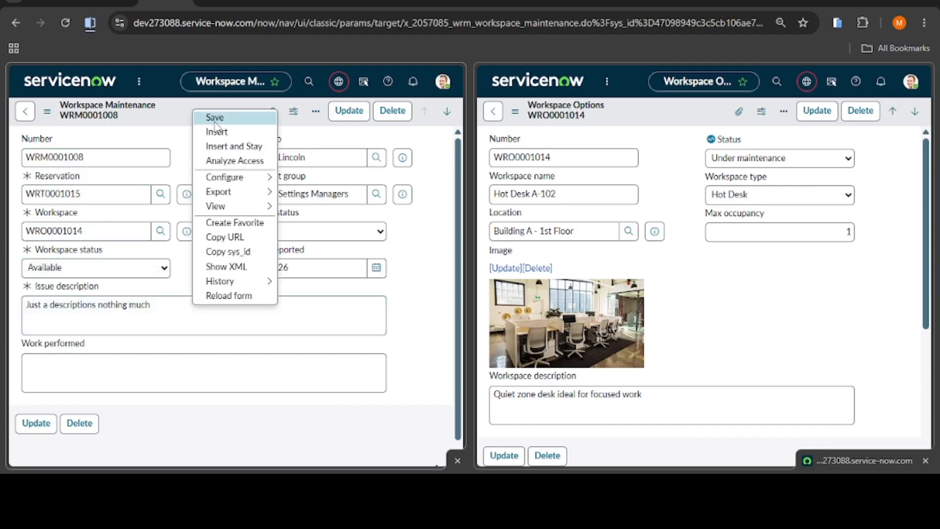
pyautogui.click(211, 120)
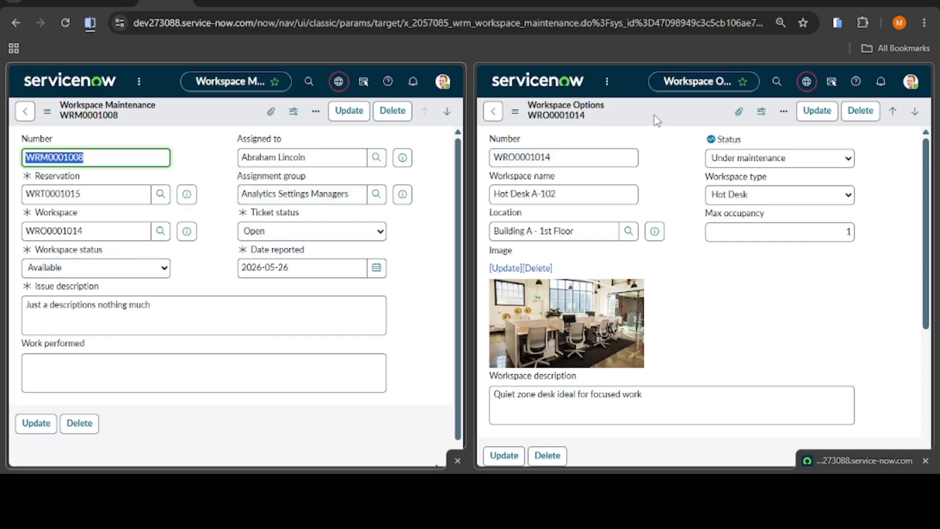
# Set the maintenance ticket's status to Closed and save it, keeping the workspace status Available.
pyautogui.click(244, 233)
pyautogui.click(249, 285)
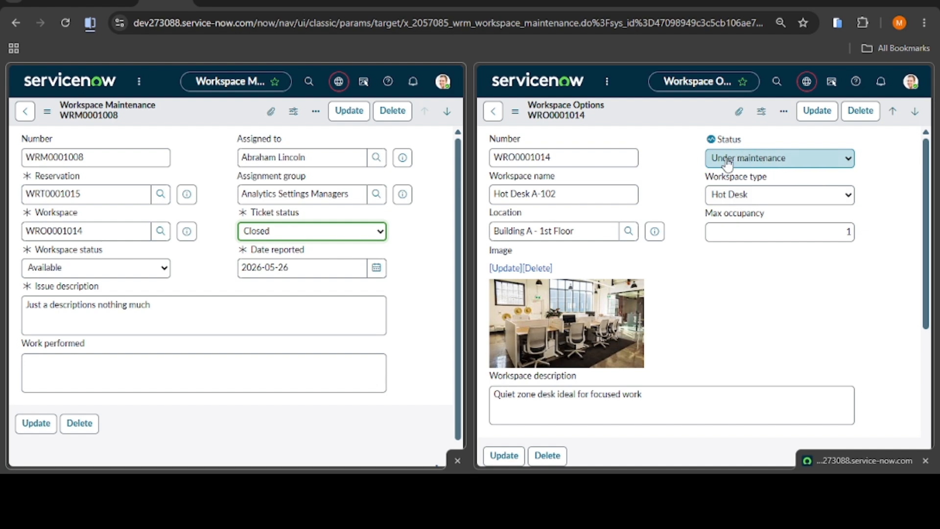
pyautogui.rightClick(214, 122)
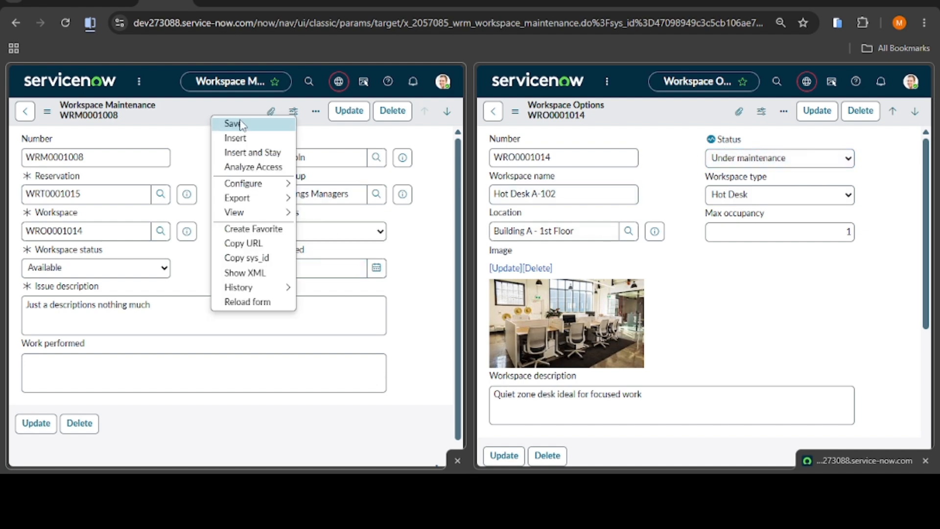
pyautogui.click(237, 124)
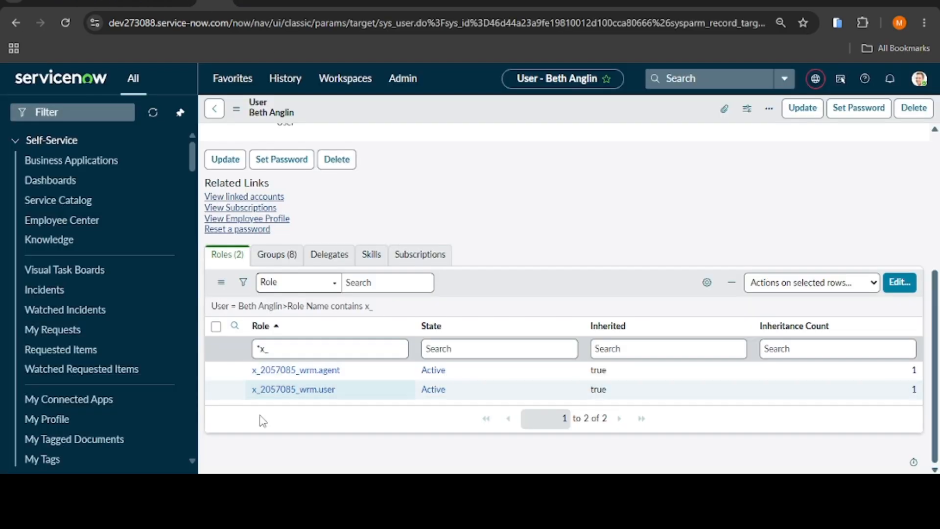
# Impersonate the recently impersonated user who holds the agent and user roles, and reload the Workspace Reservations portal to check access.
pyautogui.click(924, 87)
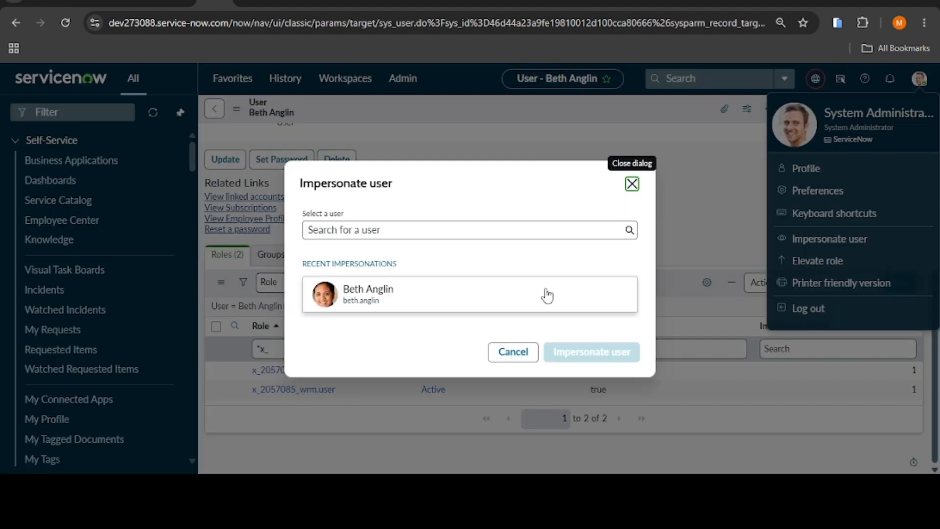
pyautogui.click(545, 294)
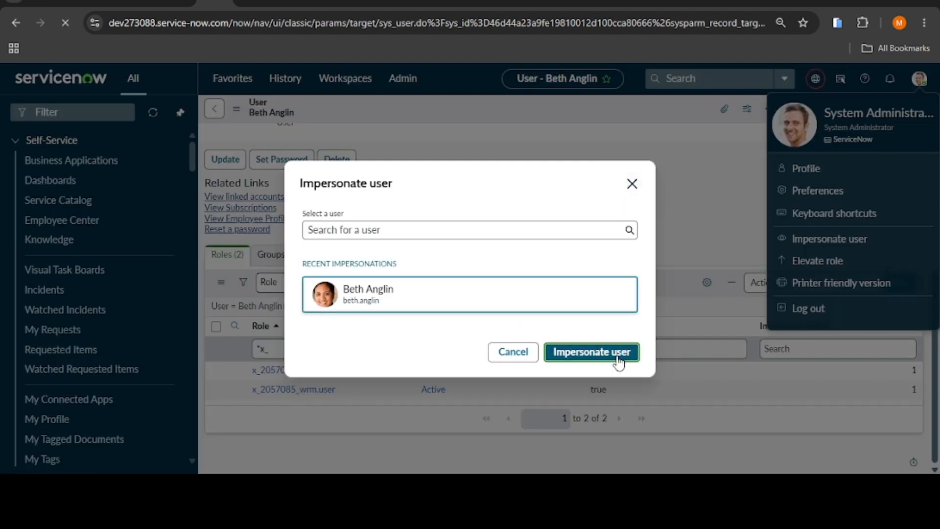
pyautogui.click(618, 362)
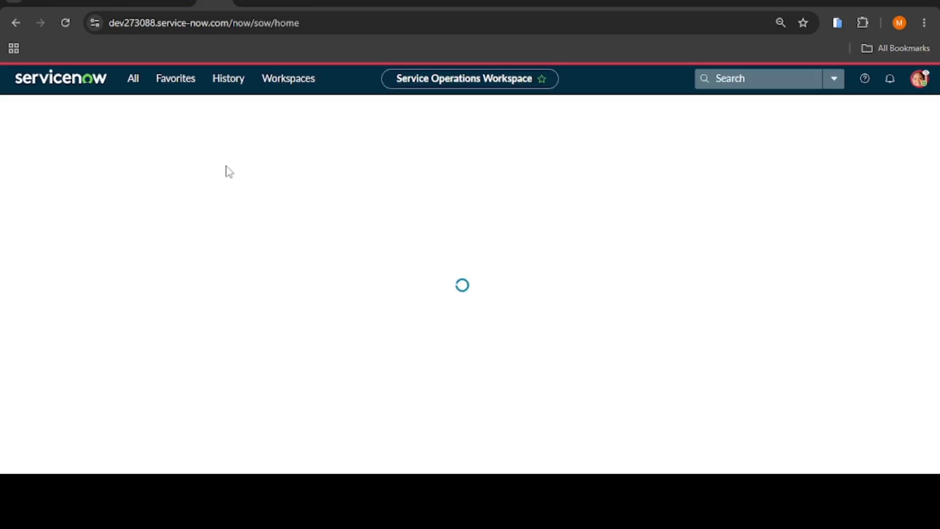
pyautogui.click(313, 5)
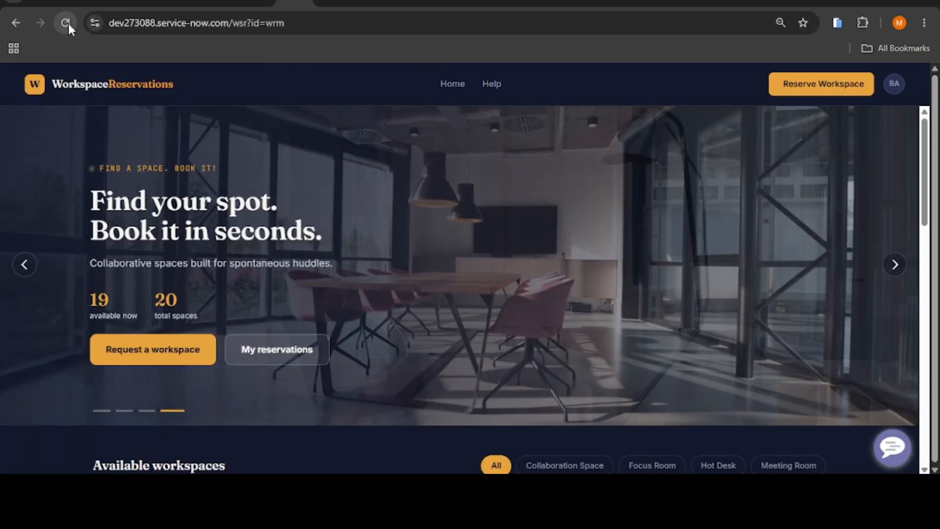
pyautogui.click(64, 23)
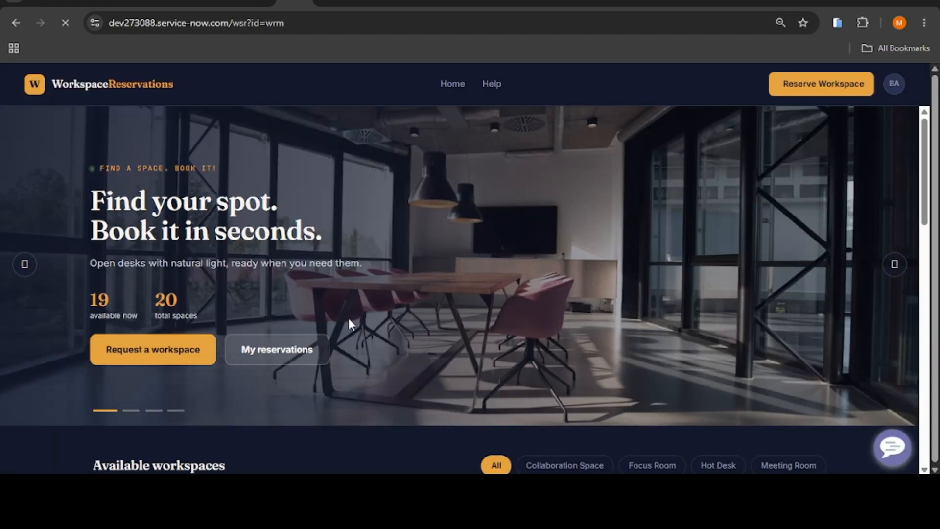
# Switch the impersonation to the first user matching "ab" and reload the Workspace Reservations portal to check that user's access.
pyautogui.click(214, 5)
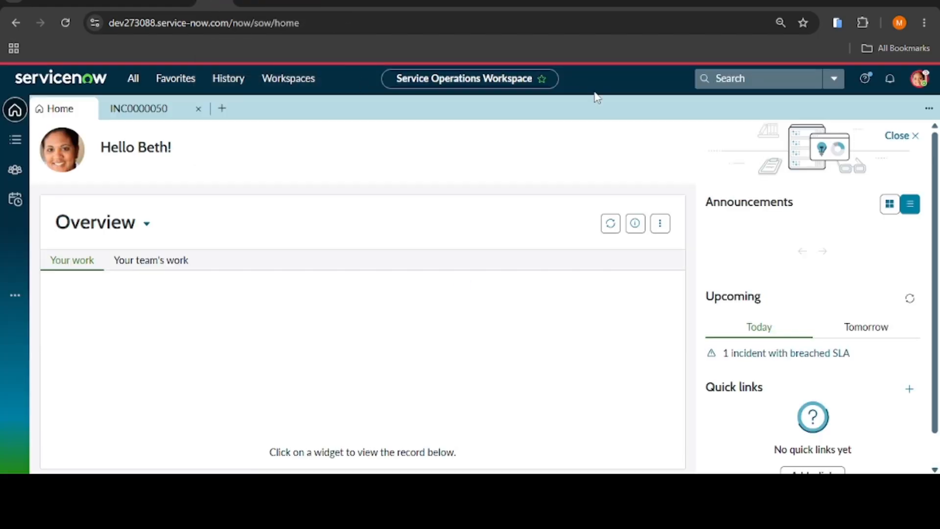
pyautogui.click(919, 79)
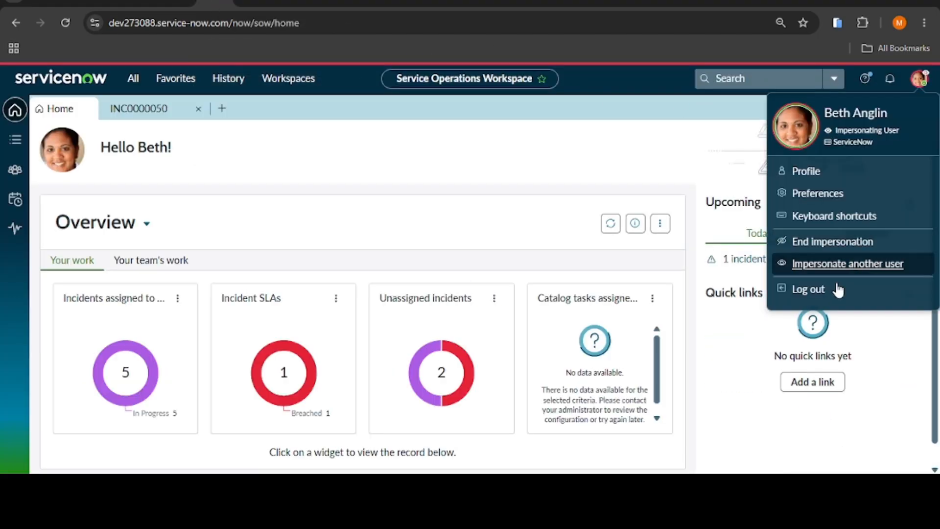
pyautogui.click(870, 269)
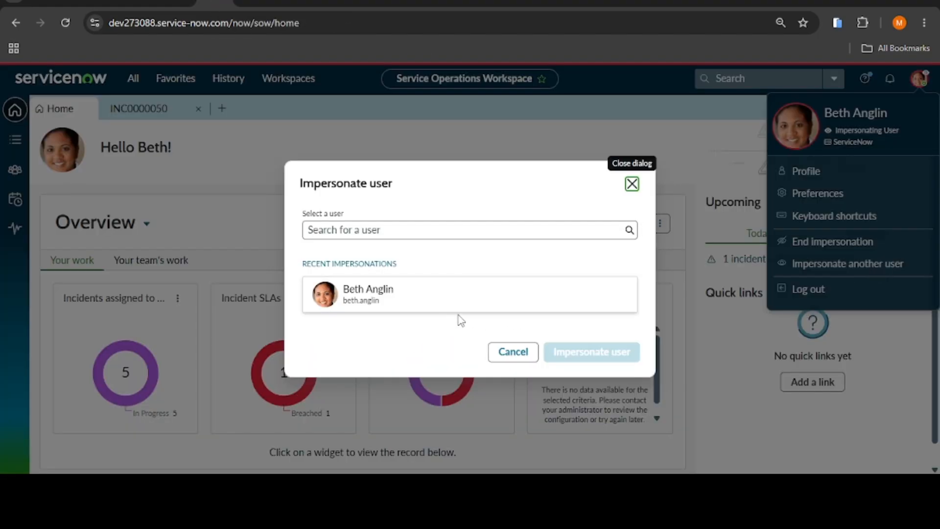
pyautogui.click(545, 238)
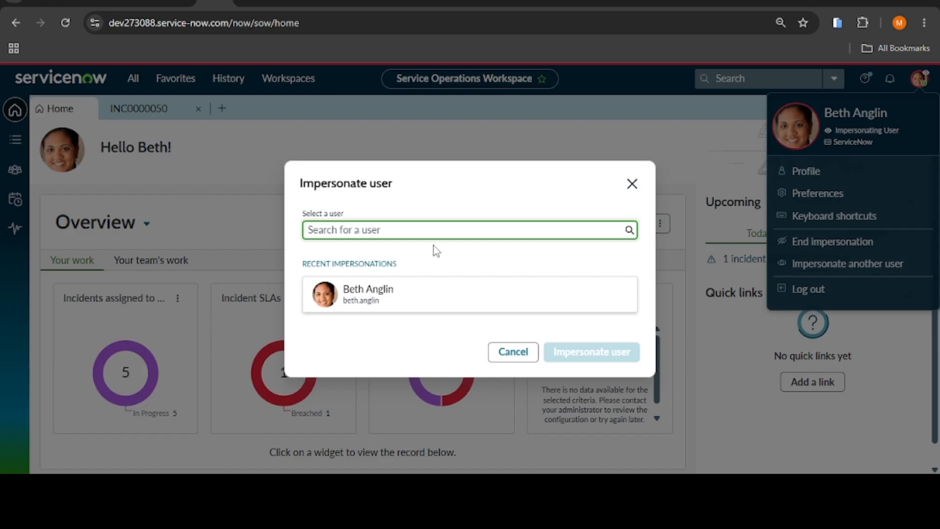
pyautogui.write('ab')
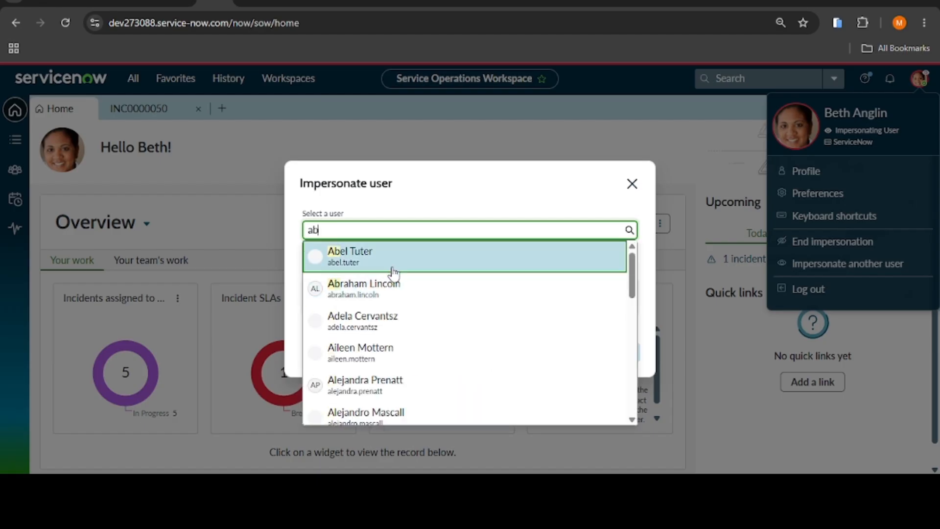
pyautogui.click(389, 262)
pyautogui.click(601, 370)
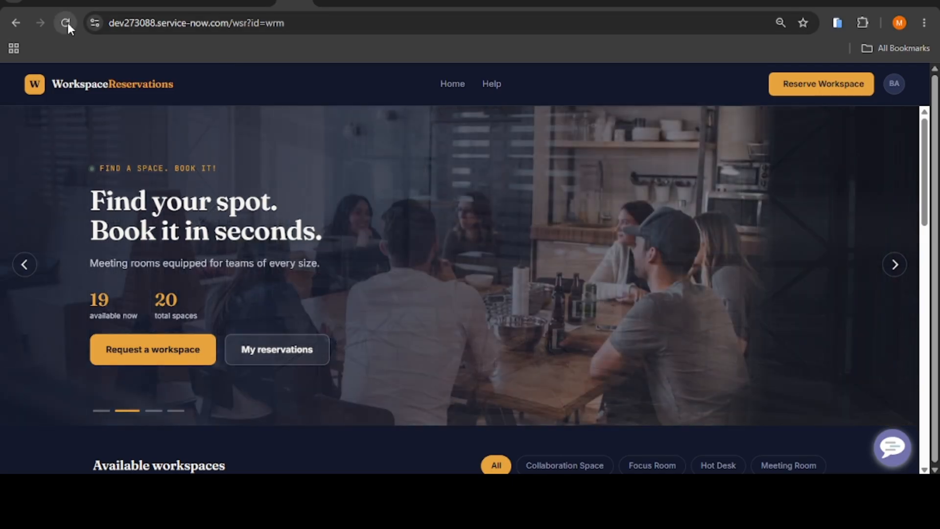
pyautogui.click(68, 23)
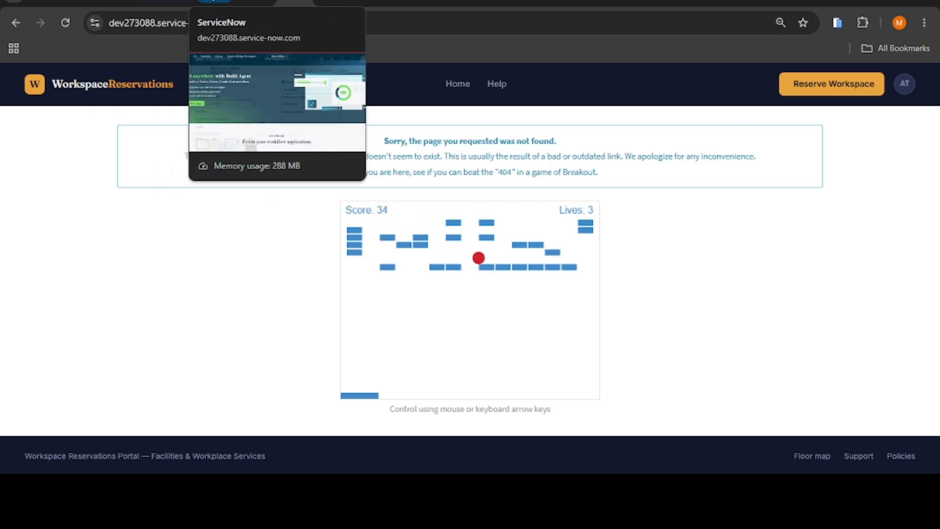
# Close the introductory tour, end the impersonation, and reload the Workspace Reservations portal as the administrator.
pyautogui.click(223, 4)
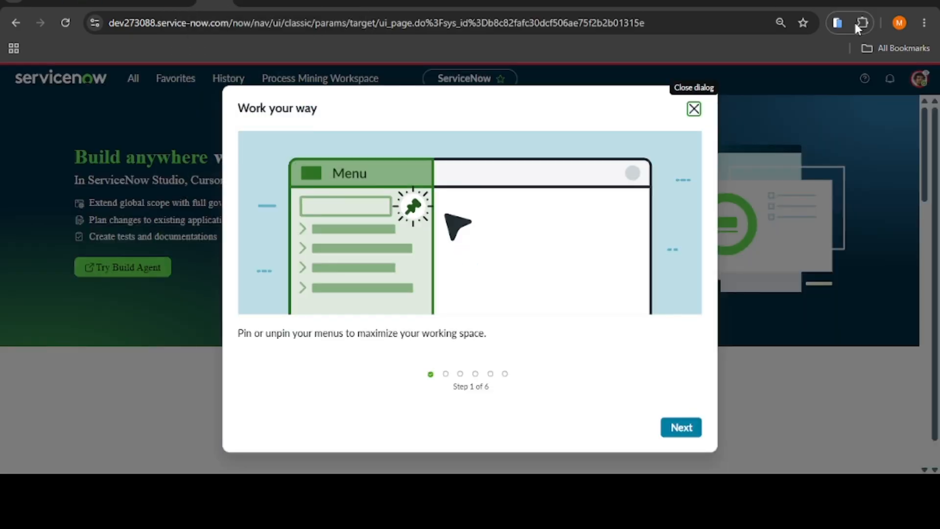
pyautogui.click(694, 109)
pyautogui.click(927, 85)
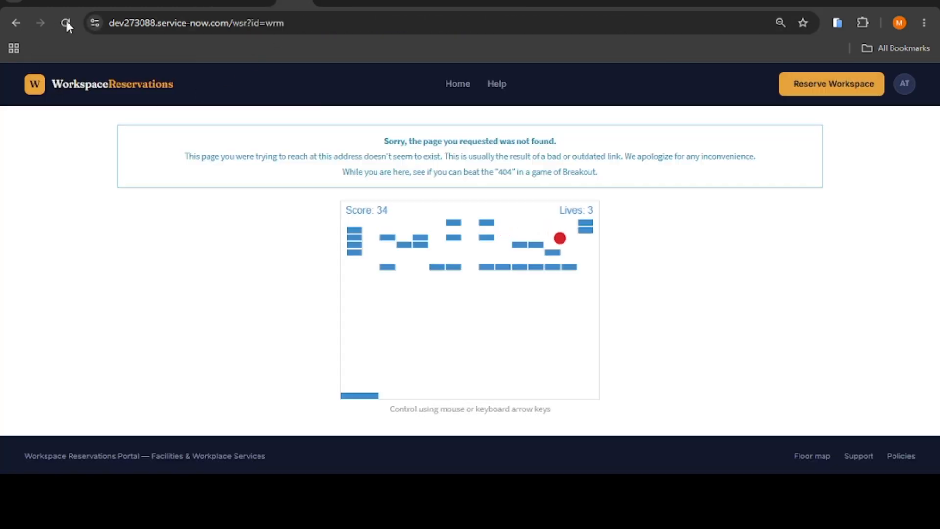
pyautogui.click(66, 23)
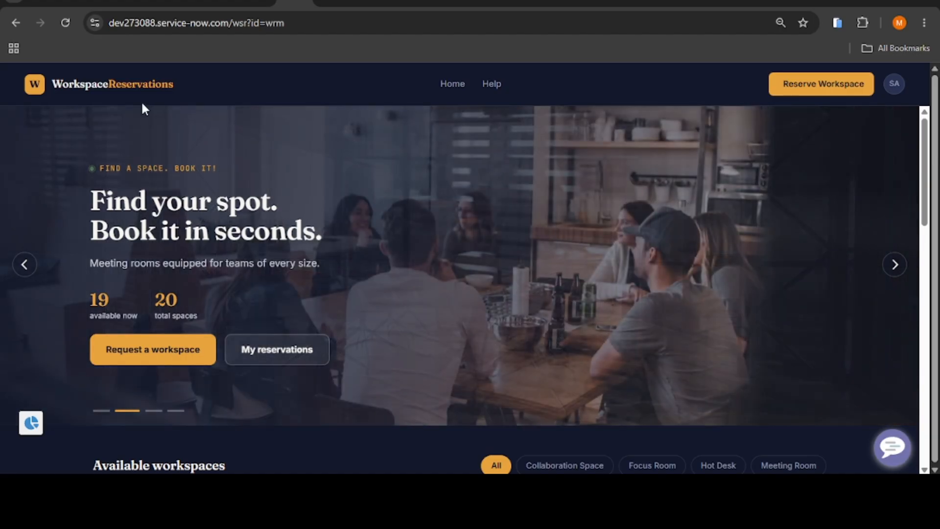
# Open the Workspace Options list from the favorites and look through the statuses of the listed workspaces.
pyautogui.click(211, 1)
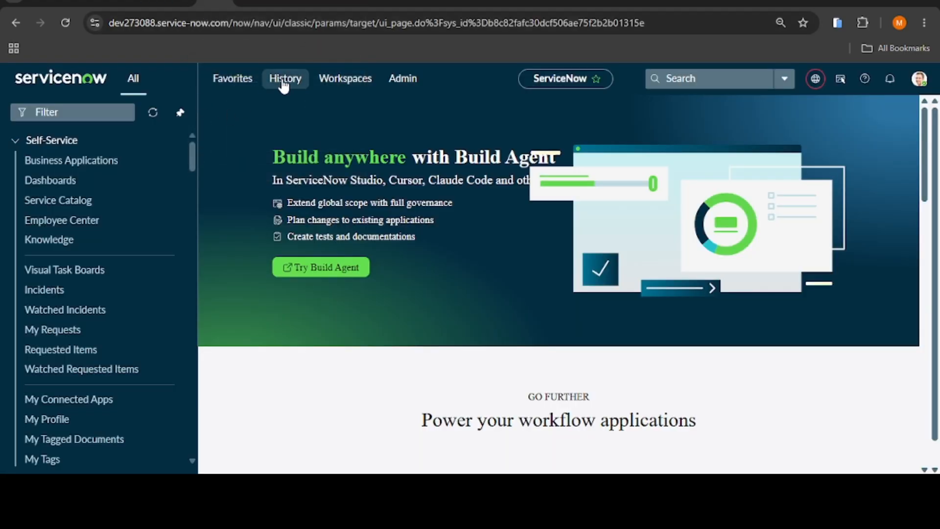
pyautogui.click(232, 78)
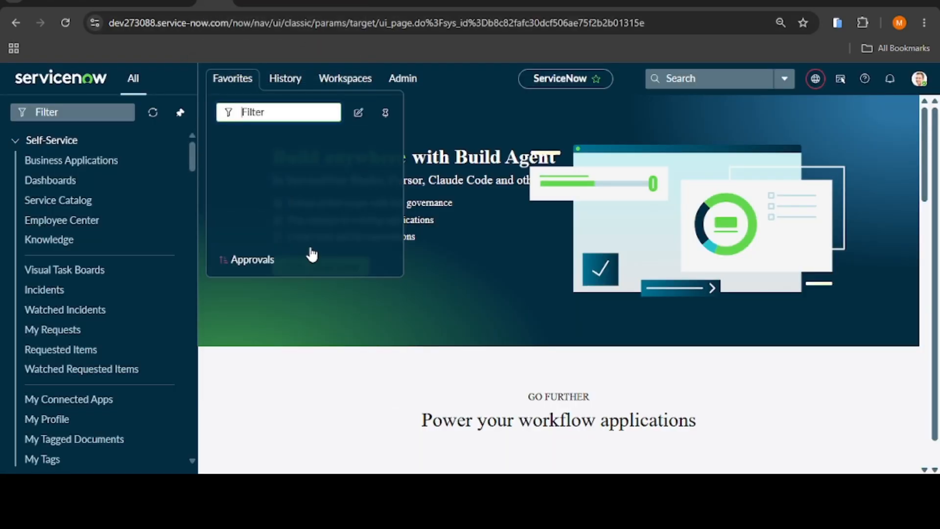
pyautogui.click(271, 301)
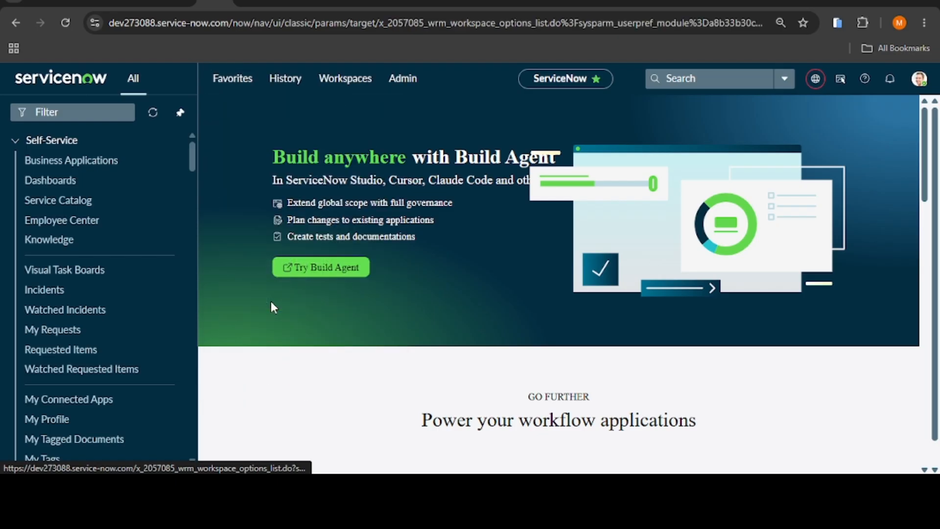
pyautogui.scroll(-5, 489, 367)
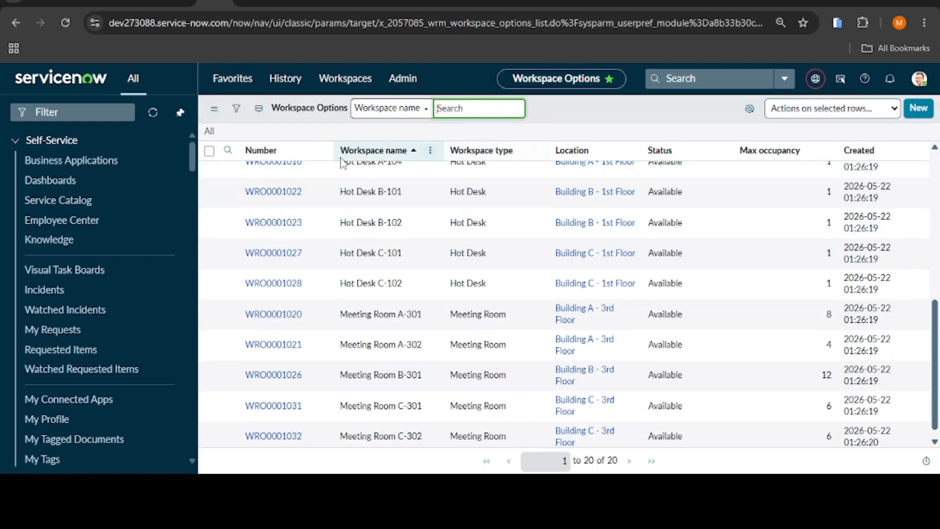
pyautogui.scroll(2, 376, 222)
pyautogui.scroll(-2, 376, 220)
pyautogui.scroll(5, 375, 218)
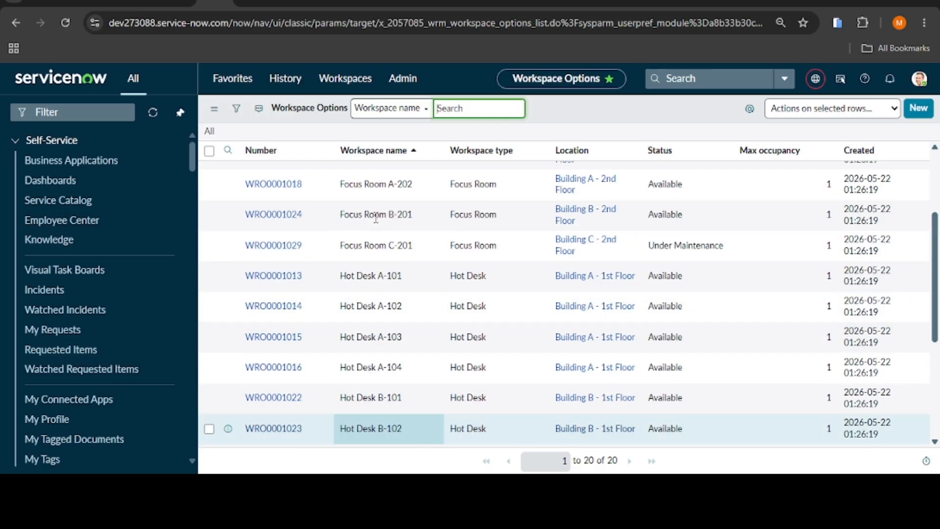
# Filter the Workspace Options list to records whose Status is Available and look through the matching workspaces.
pyautogui.click(237, 109)
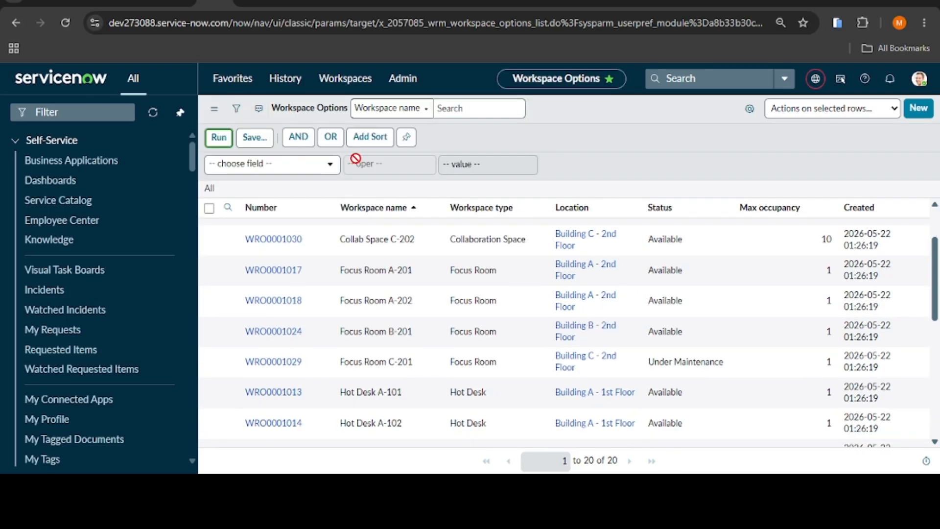
pyautogui.click(313, 179)
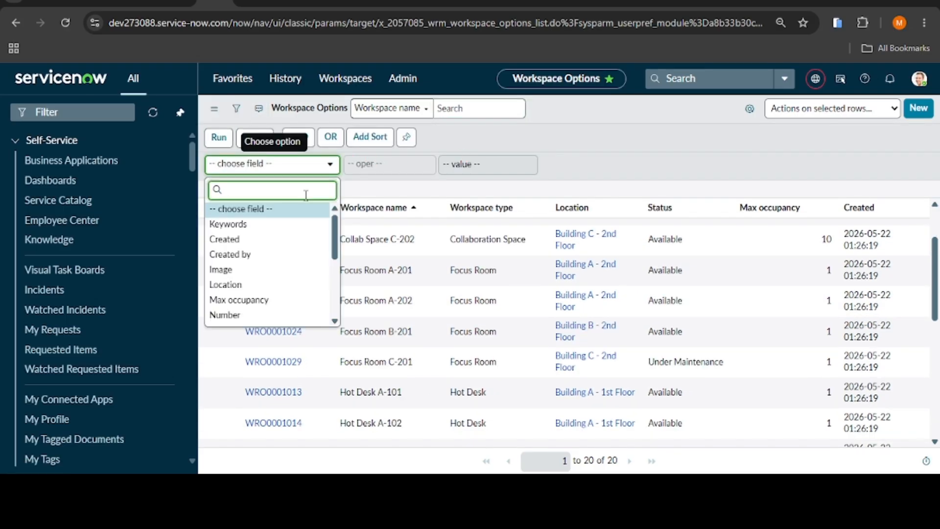
pyautogui.write('sr')
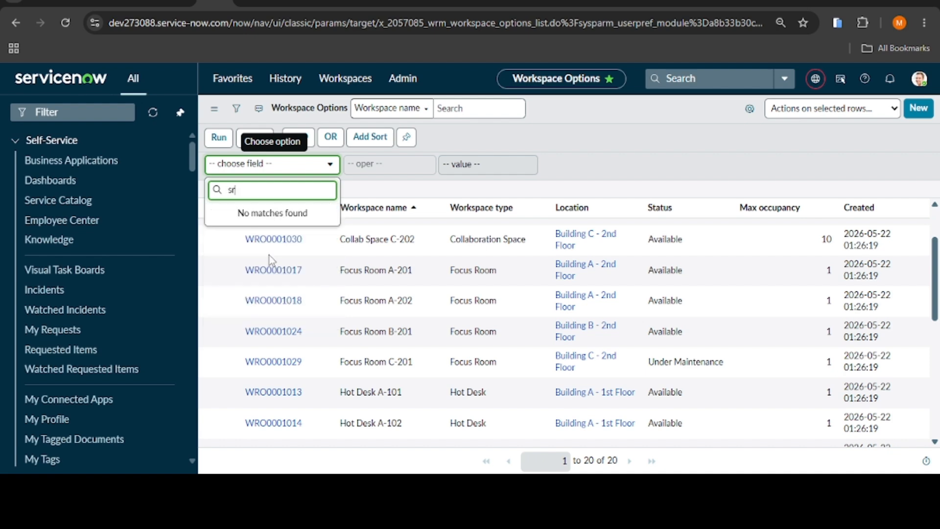
pyautogui.press('BackSpace')
pyautogui.write('ta')
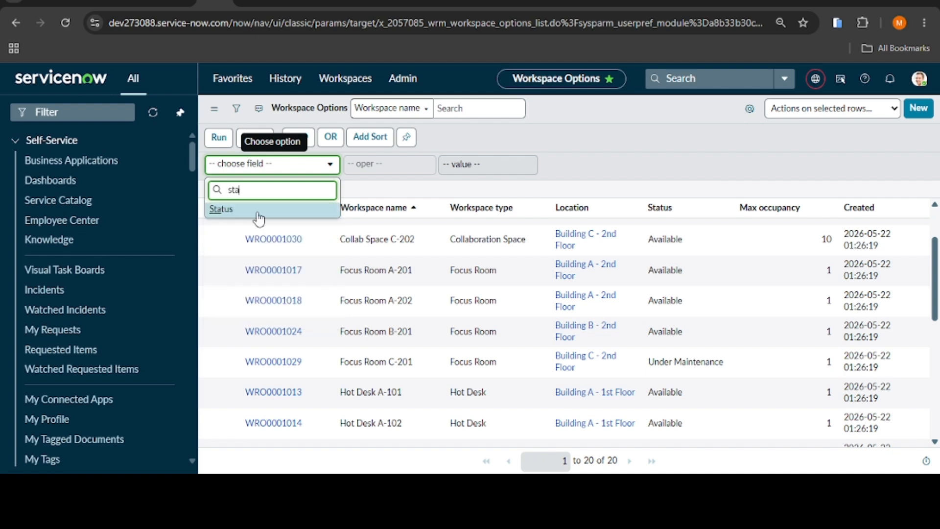
pyautogui.click(258, 215)
pyautogui.click(468, 169)
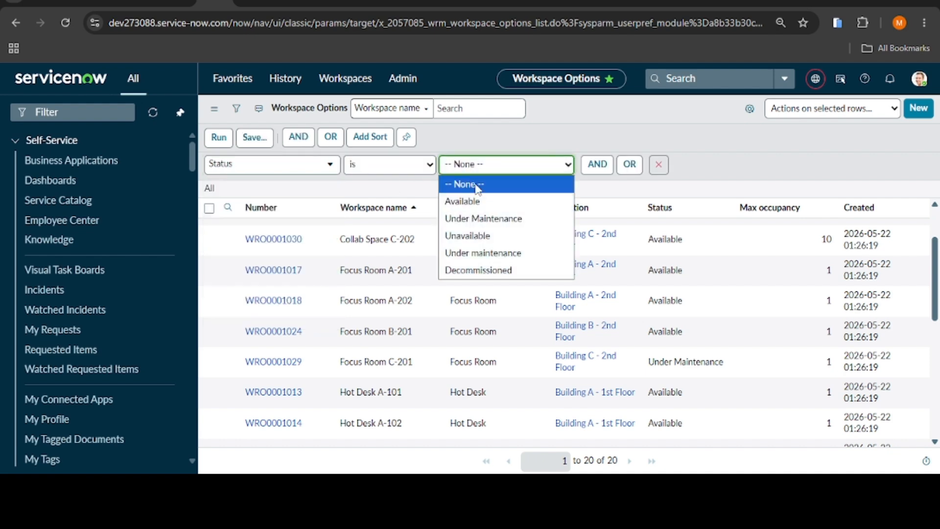
pyautogui.click(484, 201)
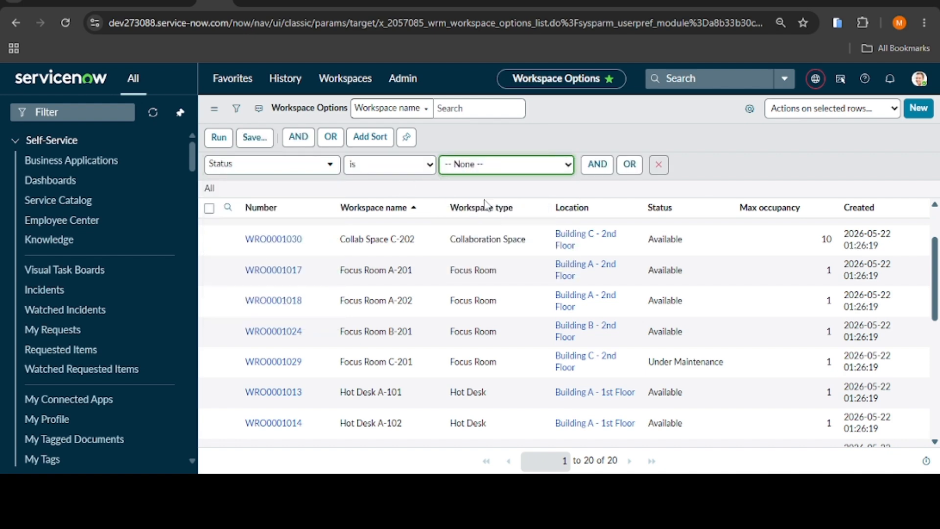
pyautogui.click(220, 143)
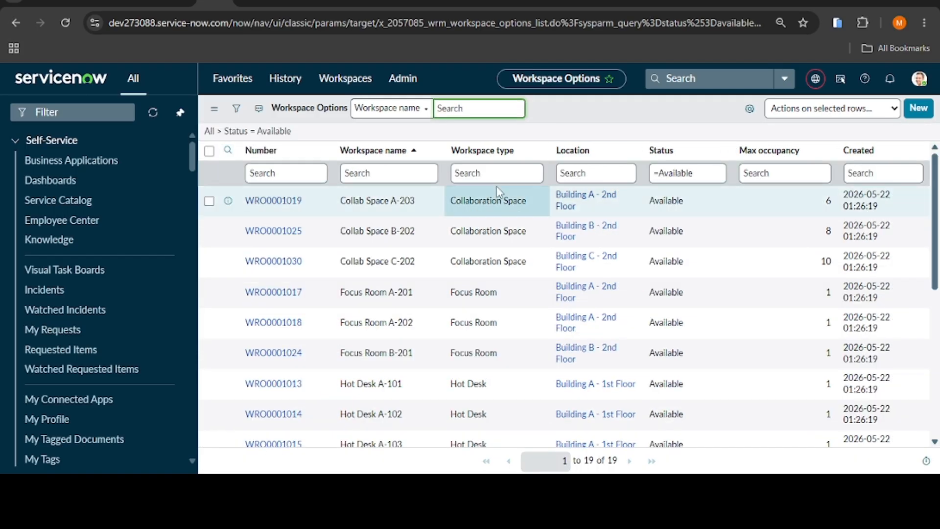
pyautogui.scroll(-5, 388, 254)
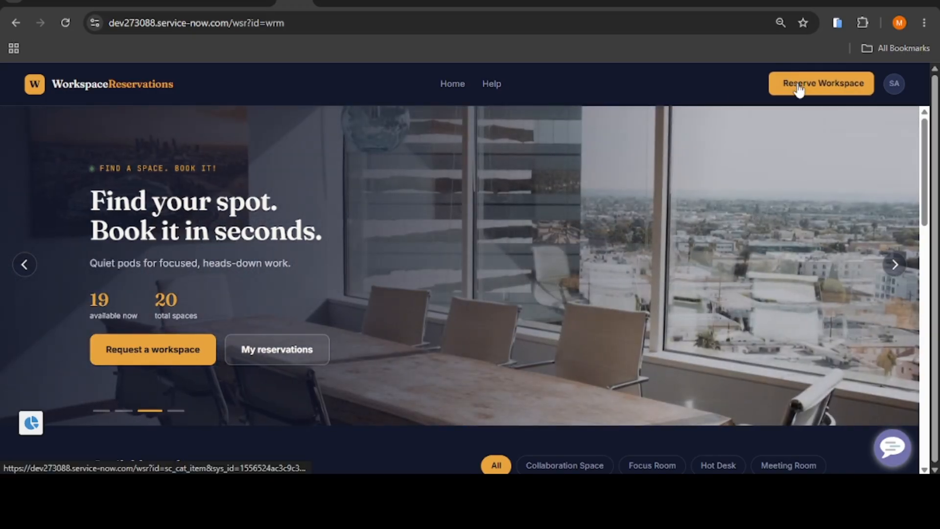
# Switch to the Workspace Reservations portal, open a blank Workspace Reservation Request form, and review its fields.
pyautogui.click(799, 89)
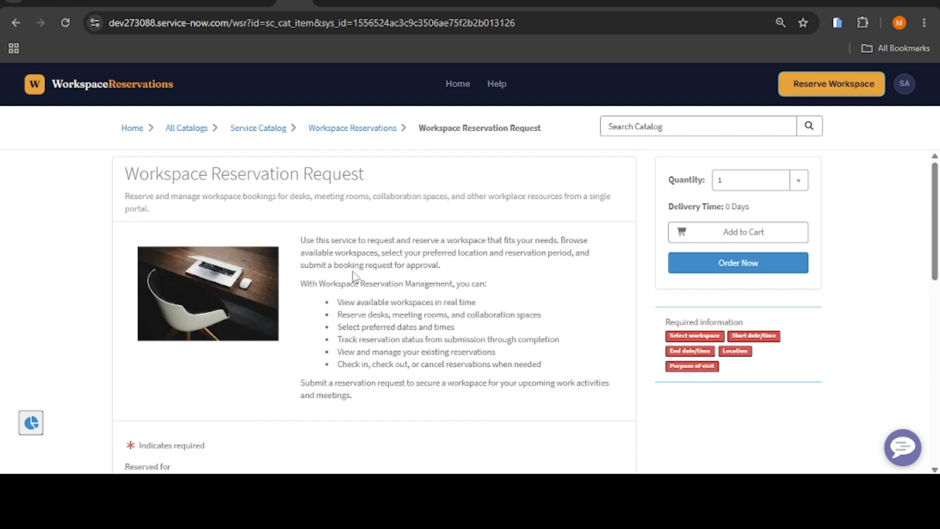
pyautogui.scroll(-1, 352, 274)
pyautogui.scroll(1, 323, 269)
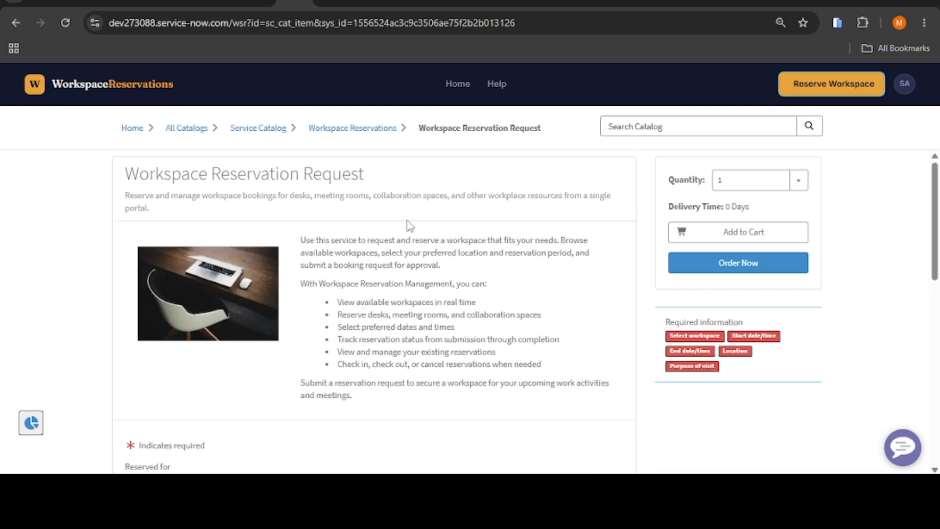
pyautogui.scroll(-5, 342, 283)
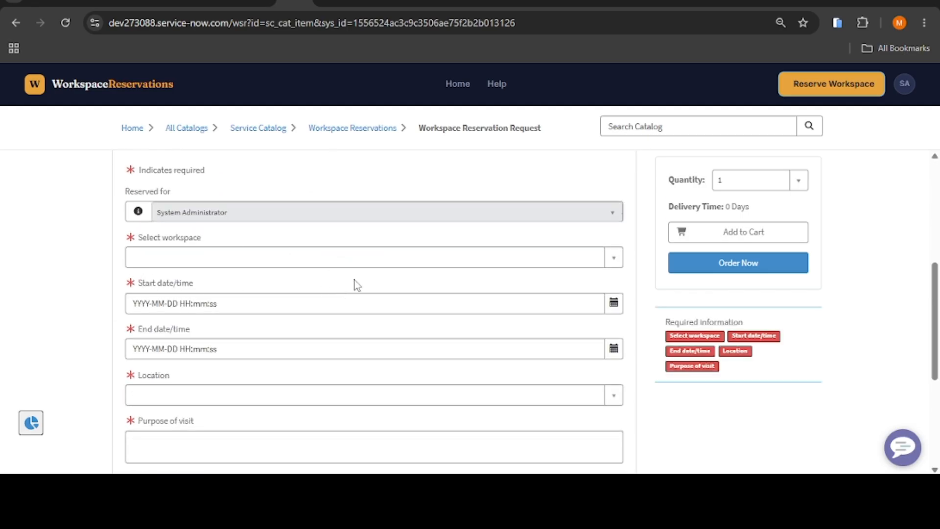
pyautogui.scroll(-4, 372, 367)
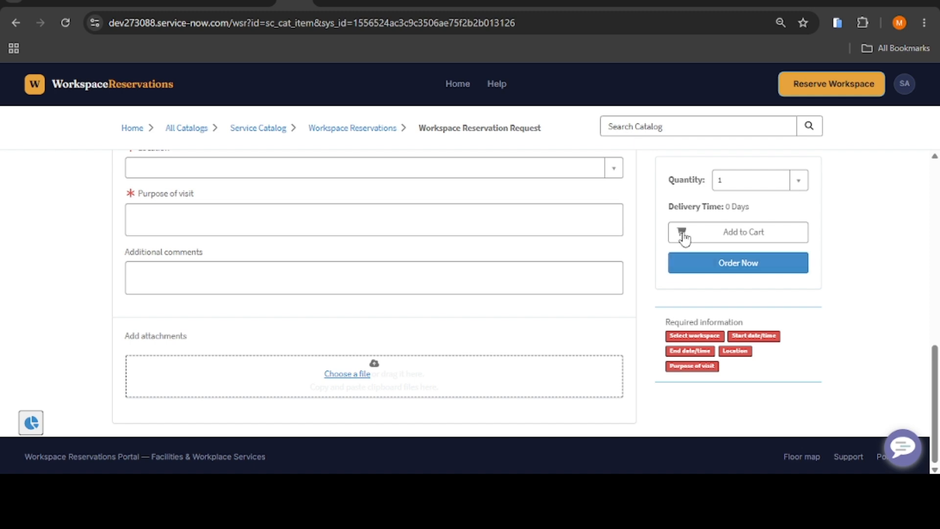
# Return to the portal home page, open My Reservations, and look through the submitted reservations.
pyautogui.click(133, 129)
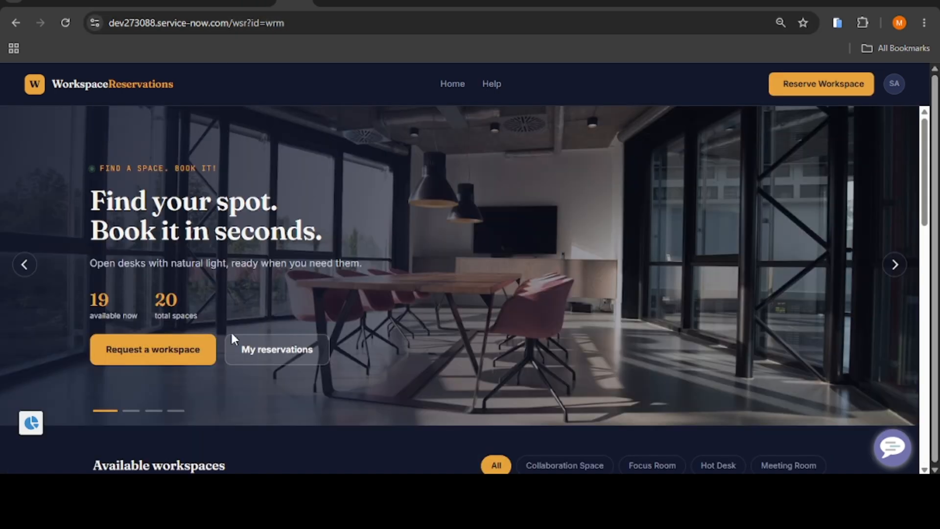
pyautogui.click(247, 348)
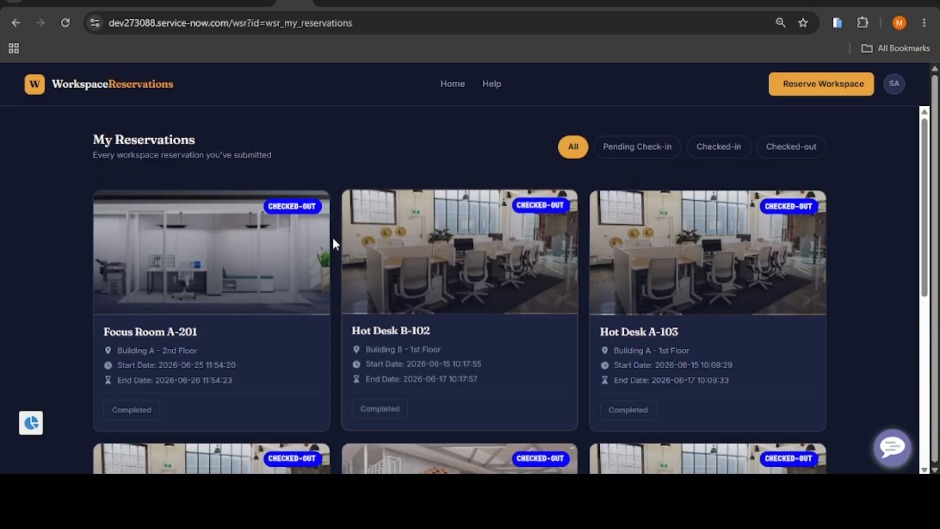
pyautogui.scroll(-3, 265, 327)
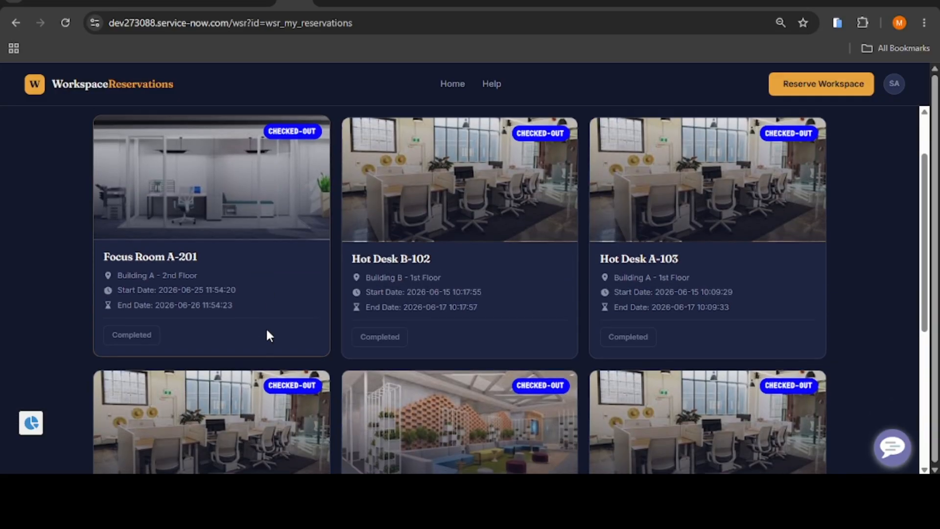
pyautogui.scroll(3, 285, 328)
pyautogui.click(903, 83)
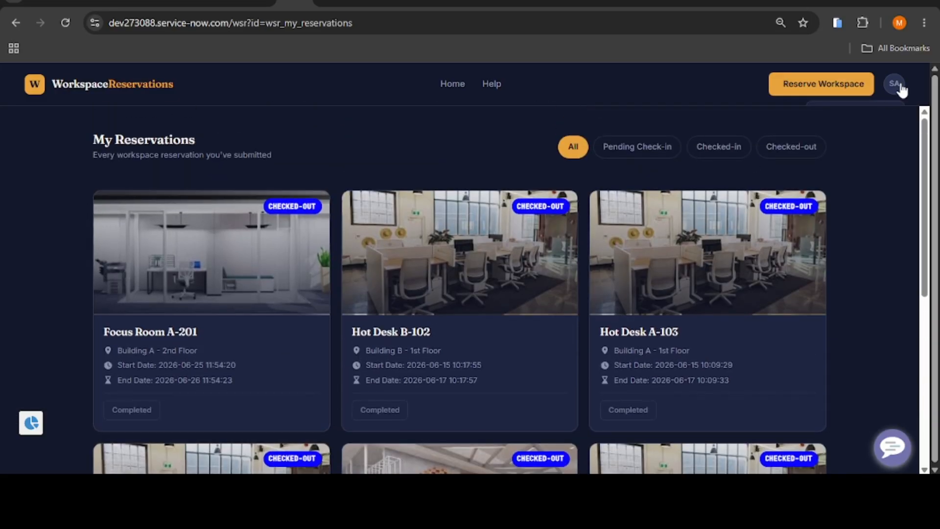
pyautogui.scroll(-3, 344, 298)
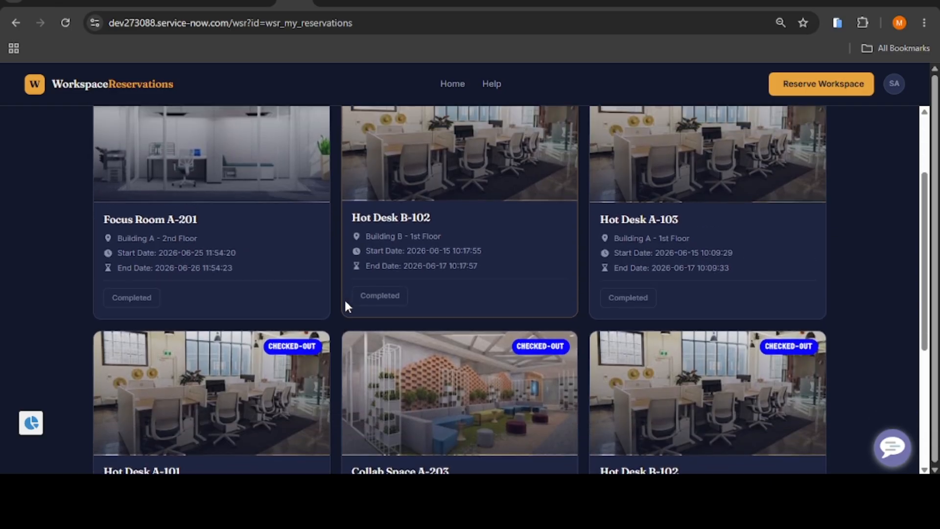
pyautogui.scroll(3, 344, 298)
# View My Reservations filtered by Pending Check-in, Checked-in and Checked-out in turn, and return to All.
pyautogui.click(645, 149)
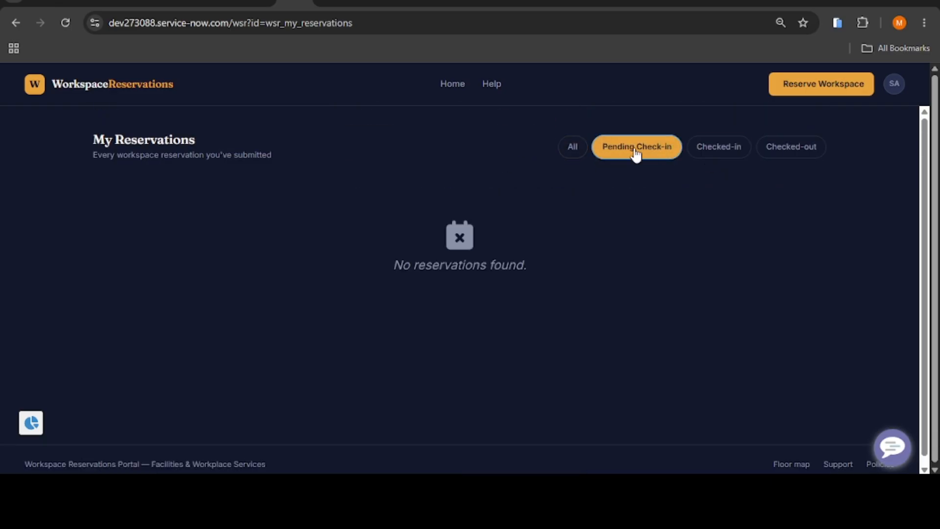
pyautogui.click(712, 150)
pyautogui.click(776, 147)
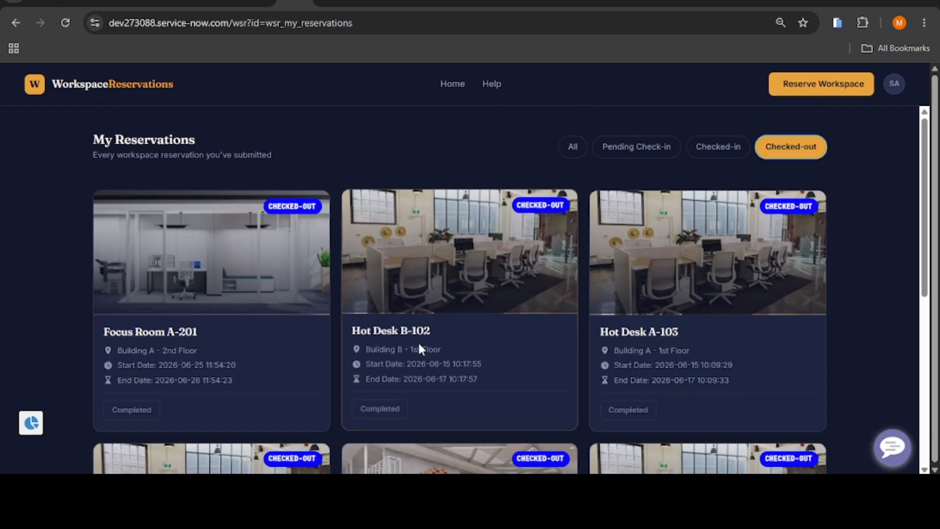
pyautogui.click(570, 148)
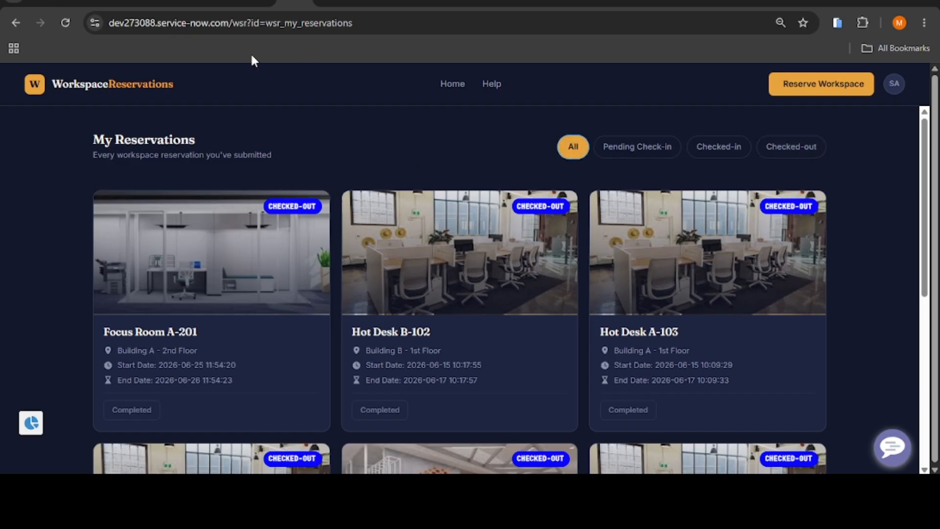
# From the portal home page, view the available workspaces by Collaboration Space, Focus Room, Hot Desk and Meeting Room in turn.
pyautogui.click(453, 92)
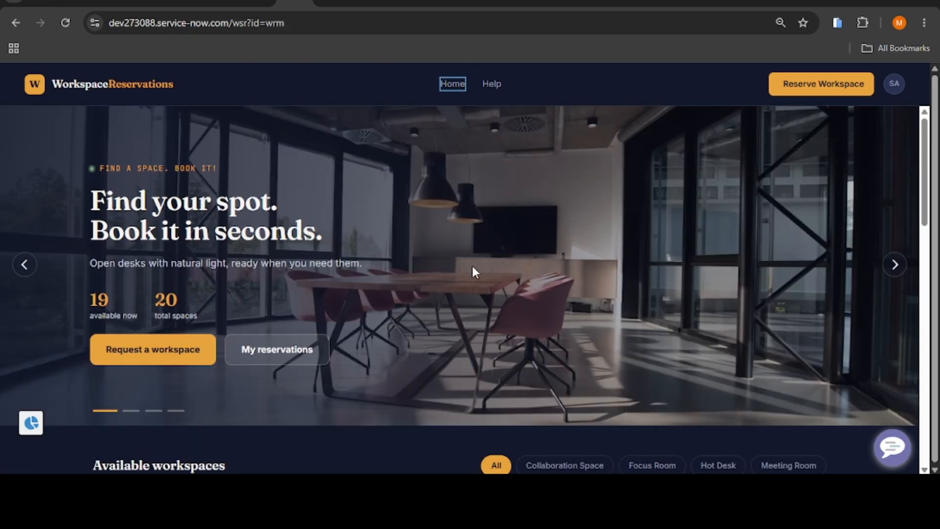
pyautogui.scroll(-3, 471, 267)
pyautogui.scroll(-3, 472, 272)
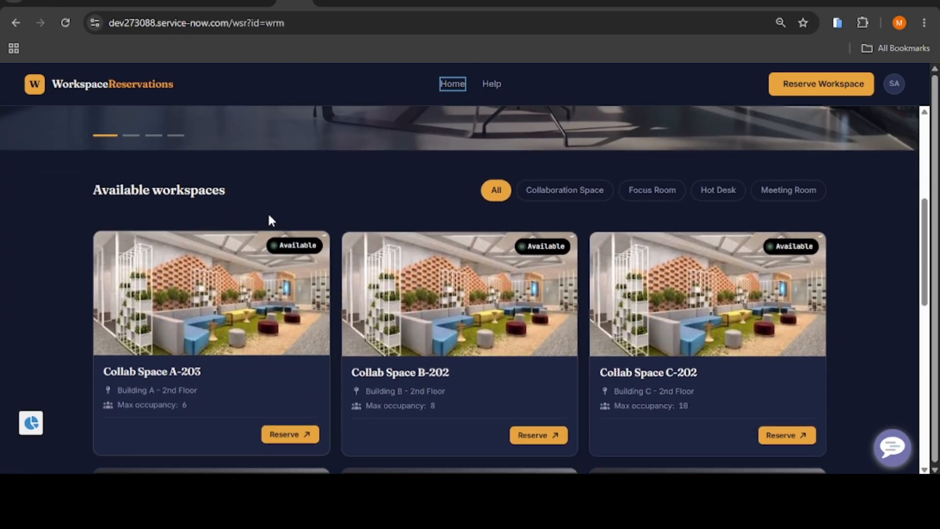
pyautogui.click(428, 202)
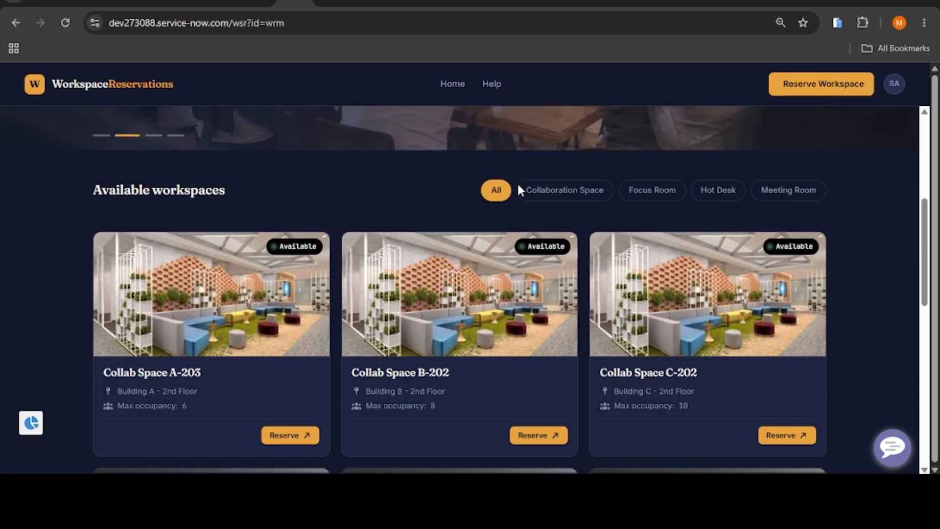
pyautogui.click(561, 196)
pyautogui.click(663, 196)
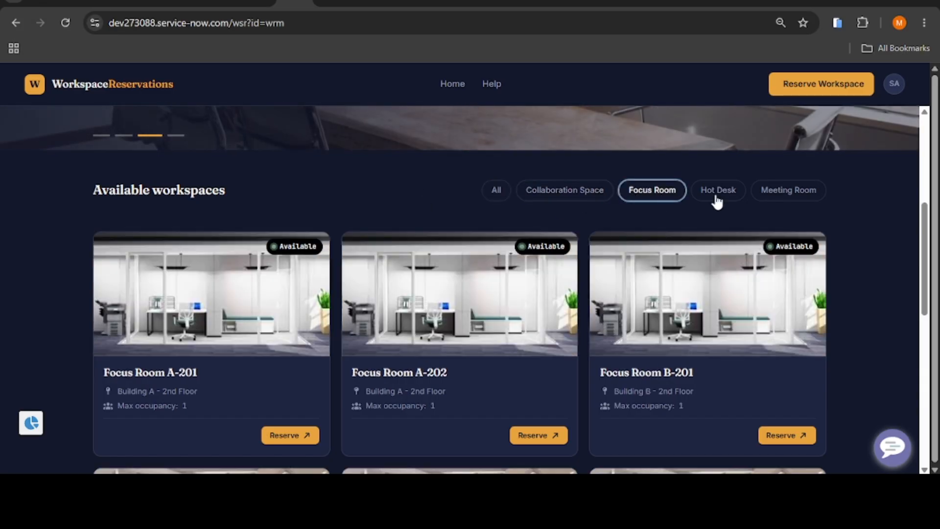
pyautogui.click(729, 196)
pyautogui.click(770, 196)
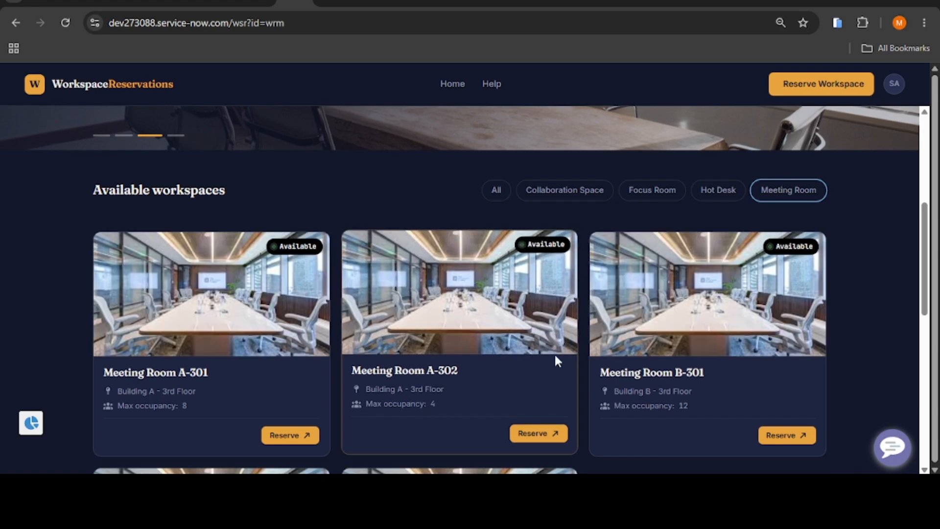
# Start a reservation for Meeting Room A-301 and check the prefilled workspace and location on its request form.
pyautogui.scroll(-2, 367, 363)
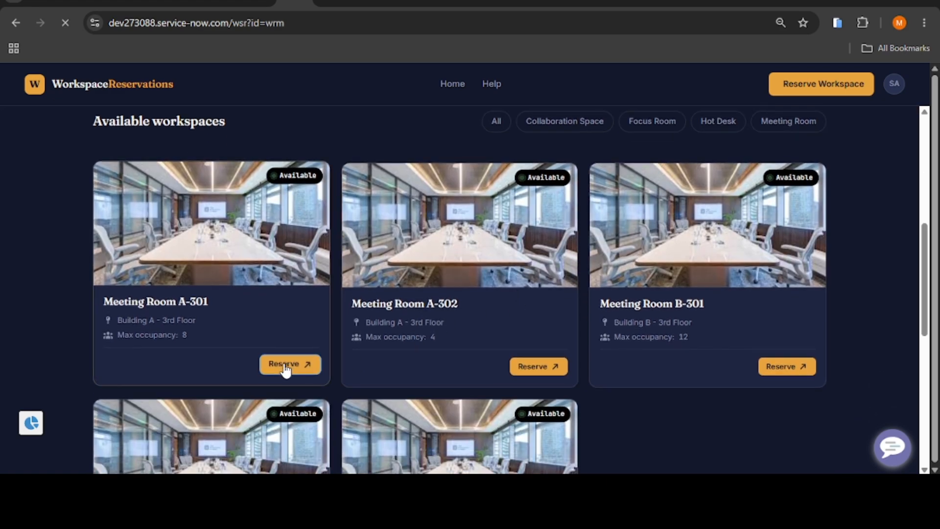
pyautogui.click(286, 366)
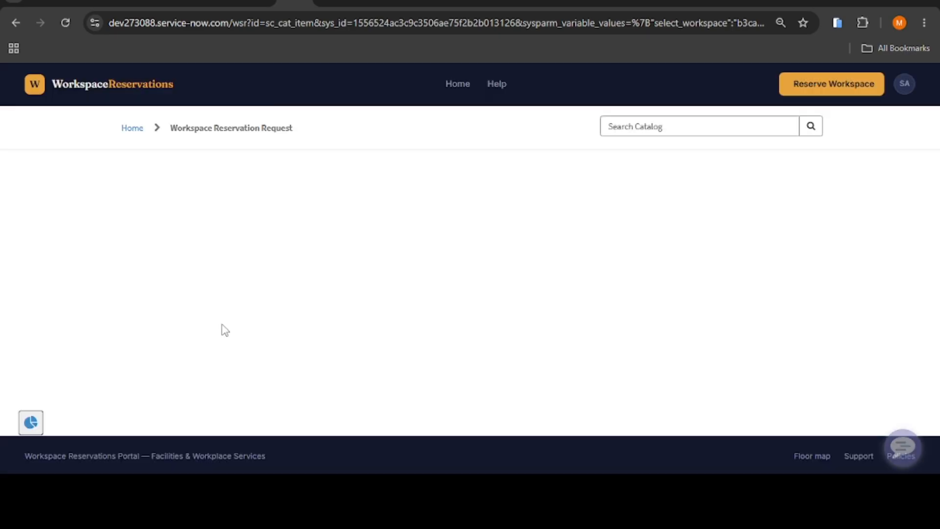
pyautogui.scroll(-3, 225, 330)
pyautogui.scroll(-1, 225, 330)
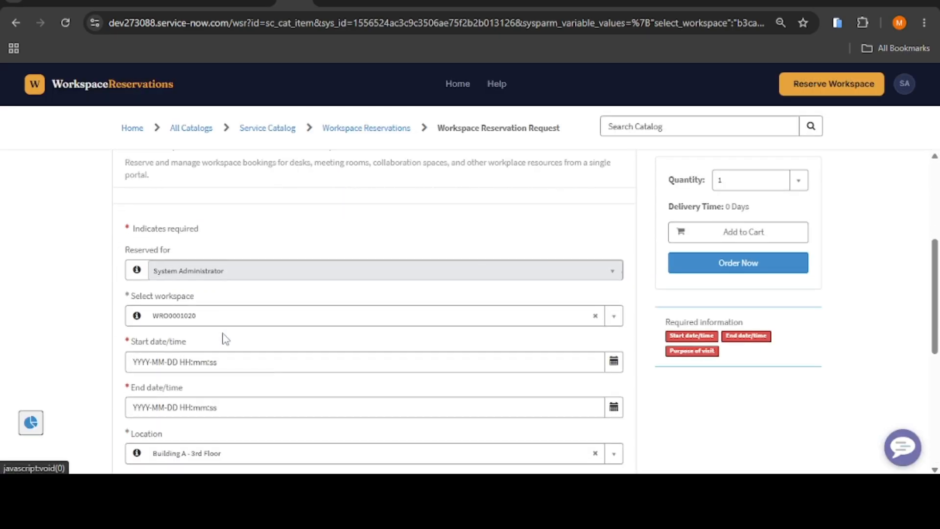
pyautogui.scroll(-1, 169, 313)
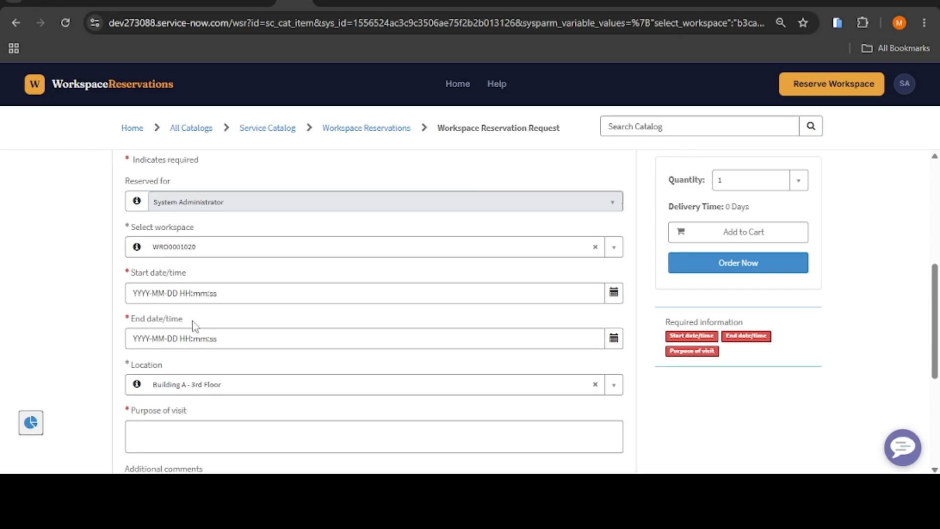
pyautogui.click(613, 292)
pyautogui.click(733, 465)
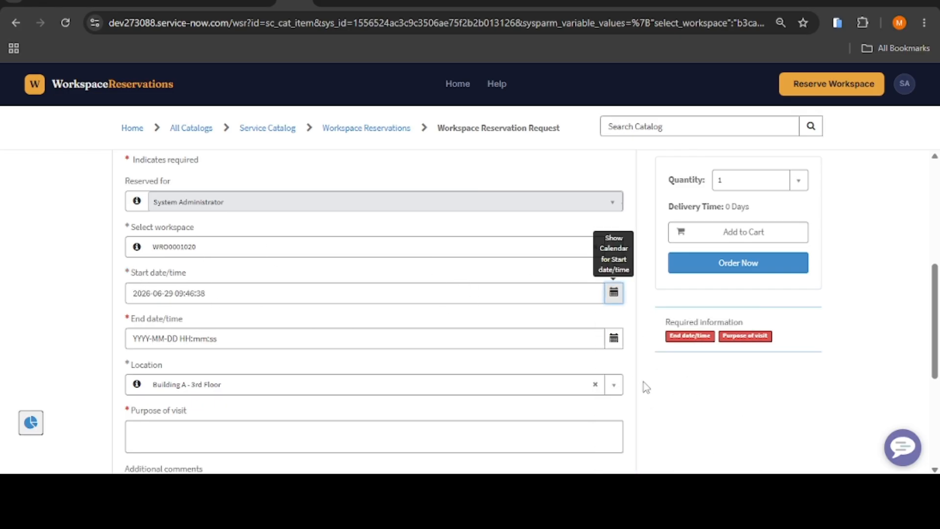
pyautogui.click(614, 338)
pyautogui.click(701, 294)
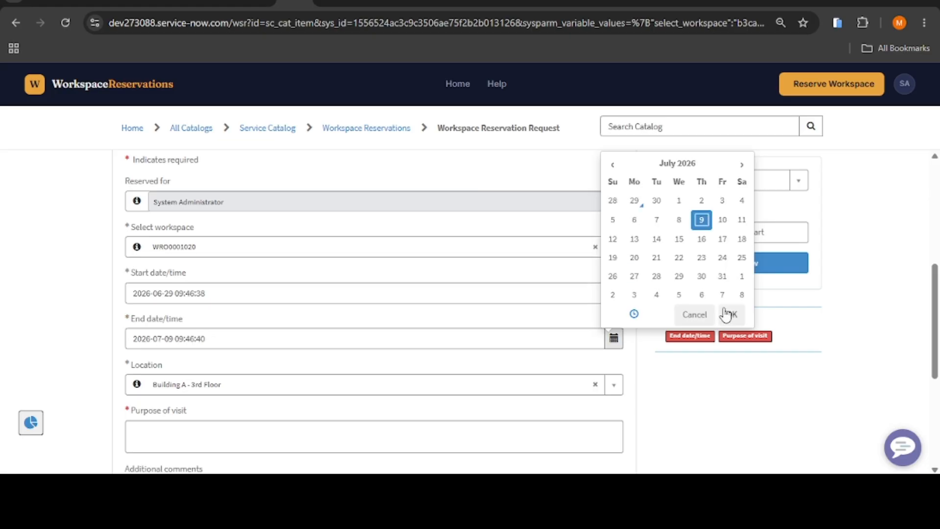
pyautogui.click(731, 314)
# Enter "meeting" as the purpose of visit, order the reservation immediately, and complete the checkout.
pyautogui.click(607, 438)
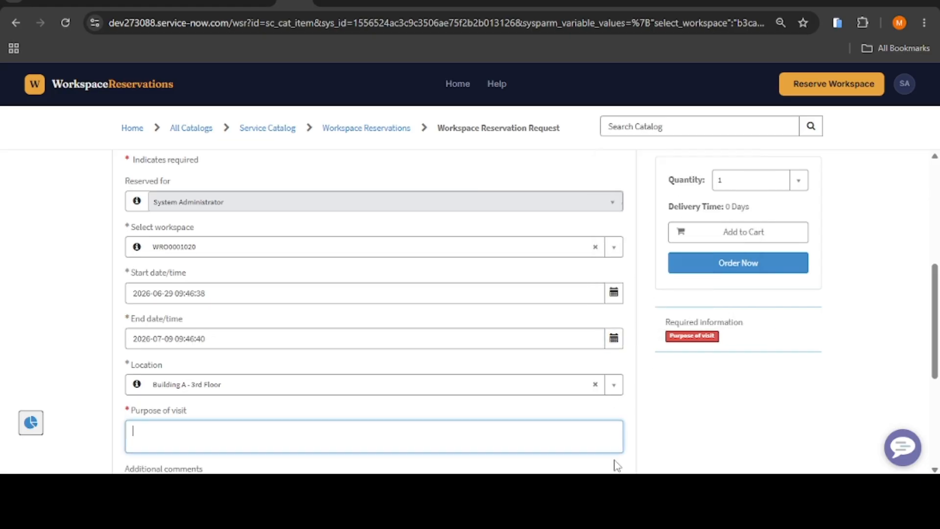
pyautogui.write('meeting')
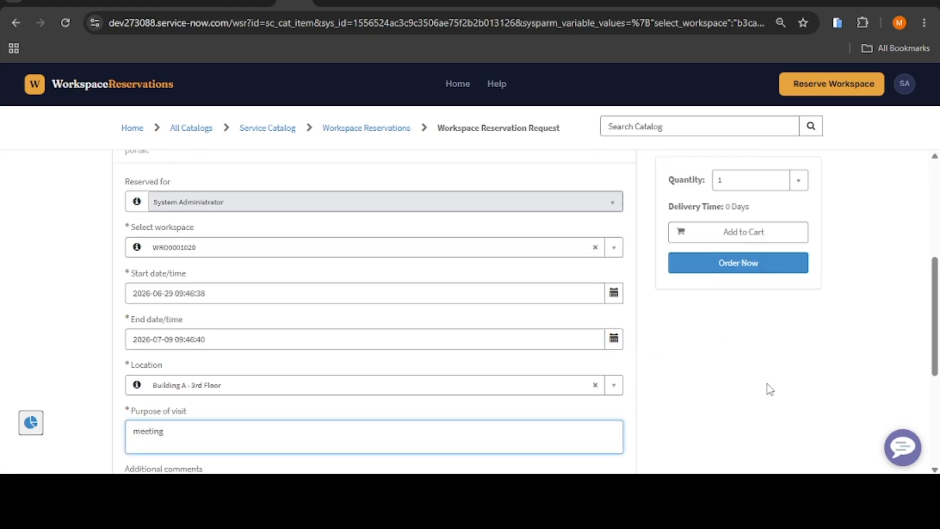
pyautogui.click(754, 270)
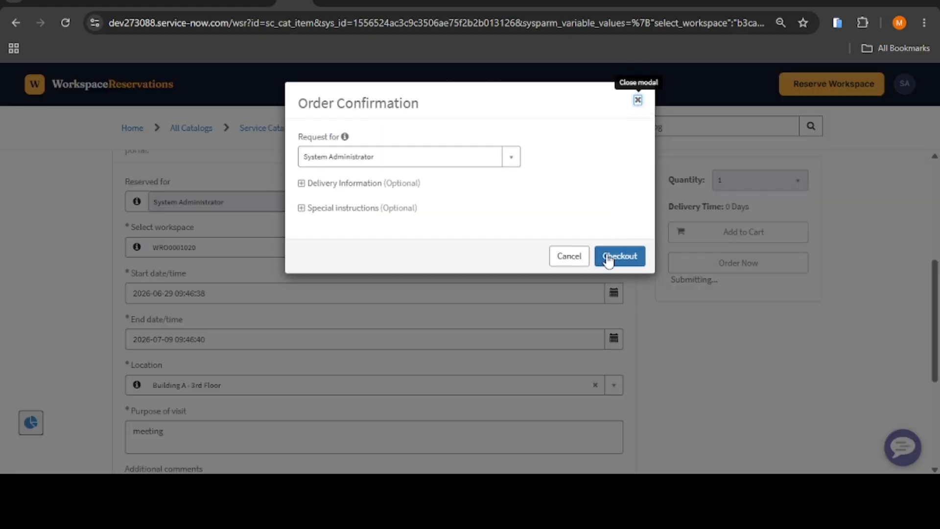
pyautogui.click(608, 257)
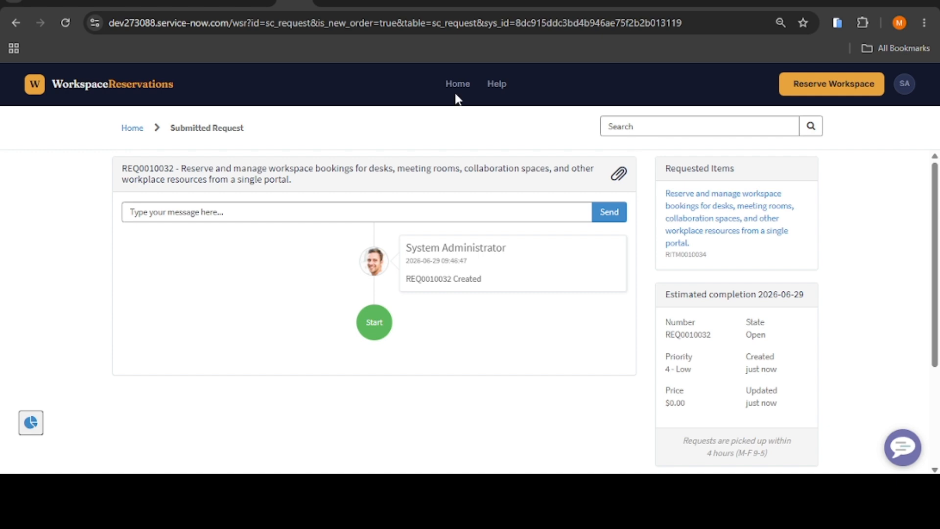
# Return to the portal home page and check the count of workspaces available now.
pyautogui.click(456, 93)
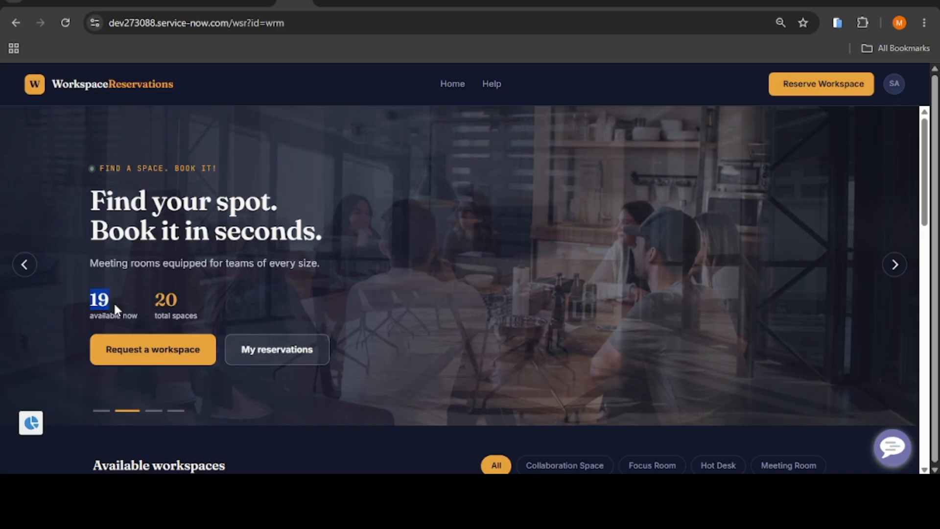
pyautogui.click(112, 301)
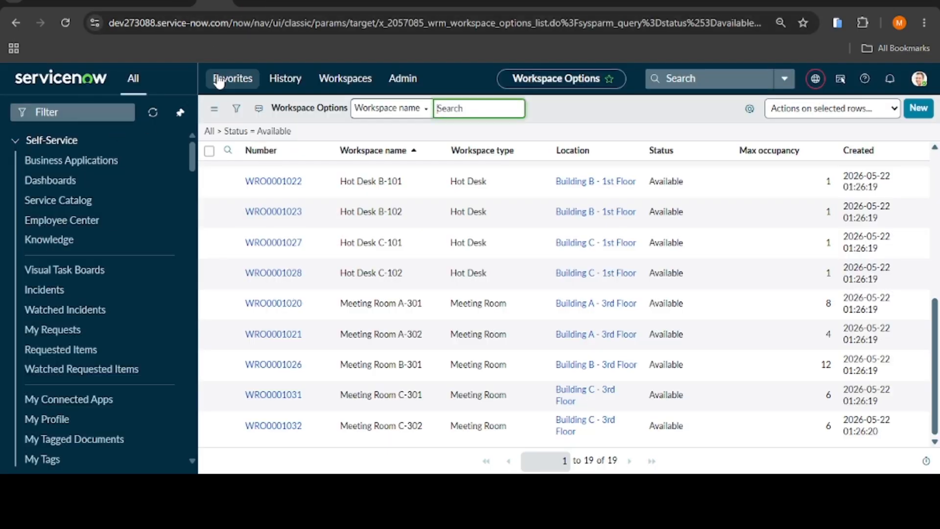
# In the ServiceNow backend, open the favorite Approvals list and approve the newest requested item, the workspace reservation.
pyautogui.click(220, 78)
pyautogui.click(283, 241)
pyautogui.click(272, 313)
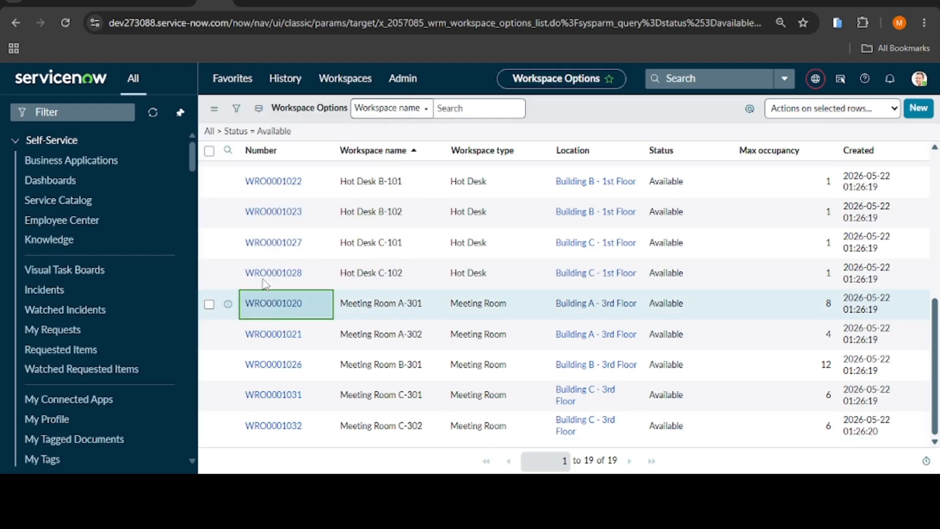
pyautogui.click(224, 82)
pyautogui.click(250, 260)
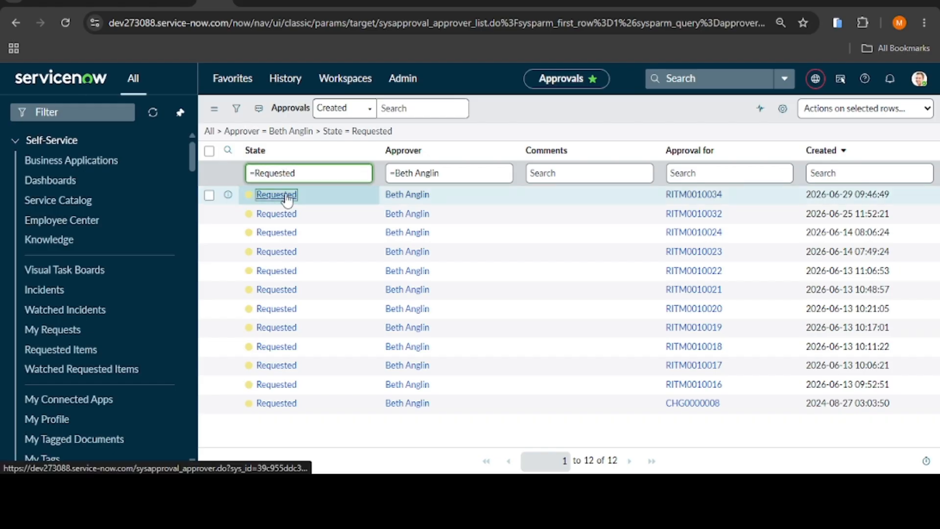
pyautogui.click(286, 196)
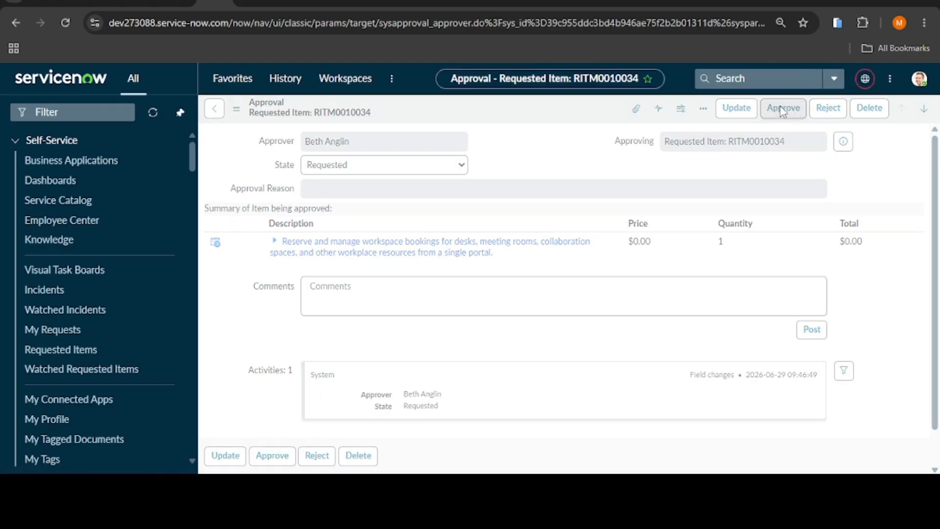
pyautogui.click(782, 109)
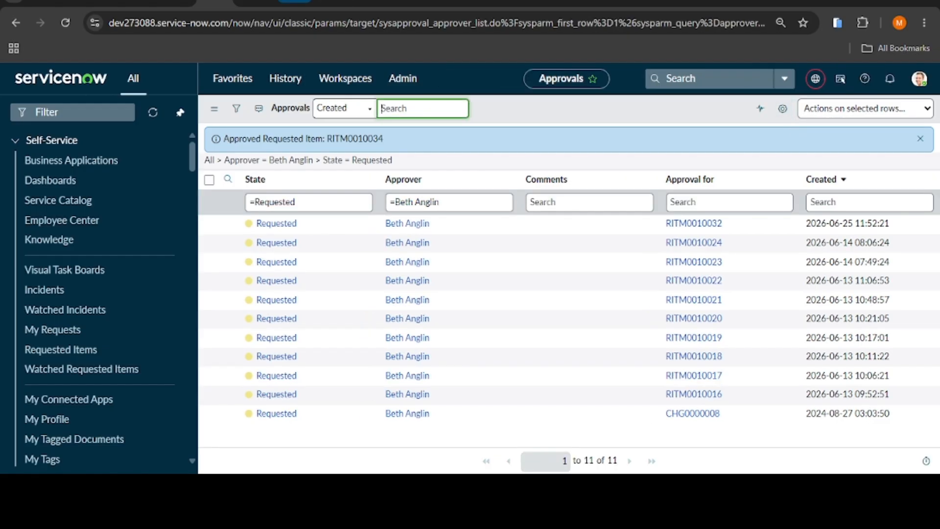
# Back in the reservations portal, filter My Reservations to Pending Check-in and check in to Meeting Room A-301.
pyautogui.click(300, 2)
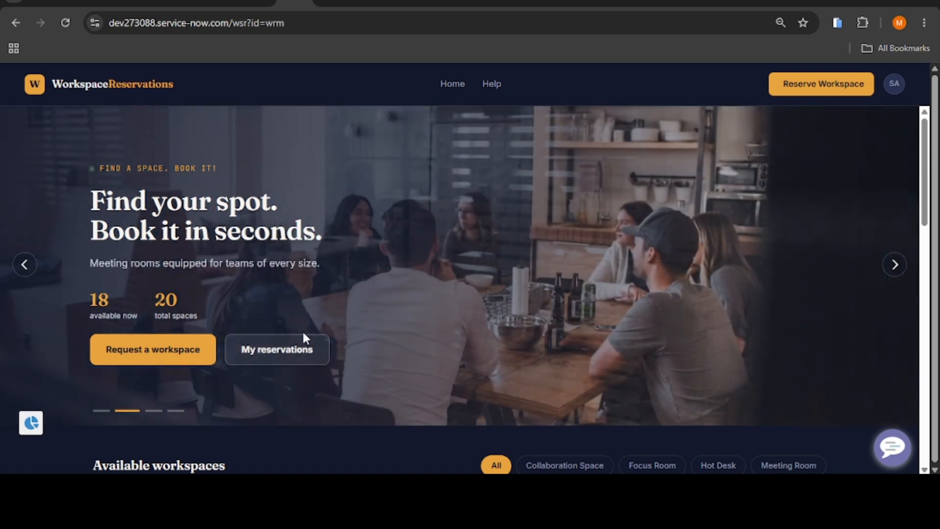
pyautogui.scroll(-1, 301, 330)
pyautogui.click(264, 280)
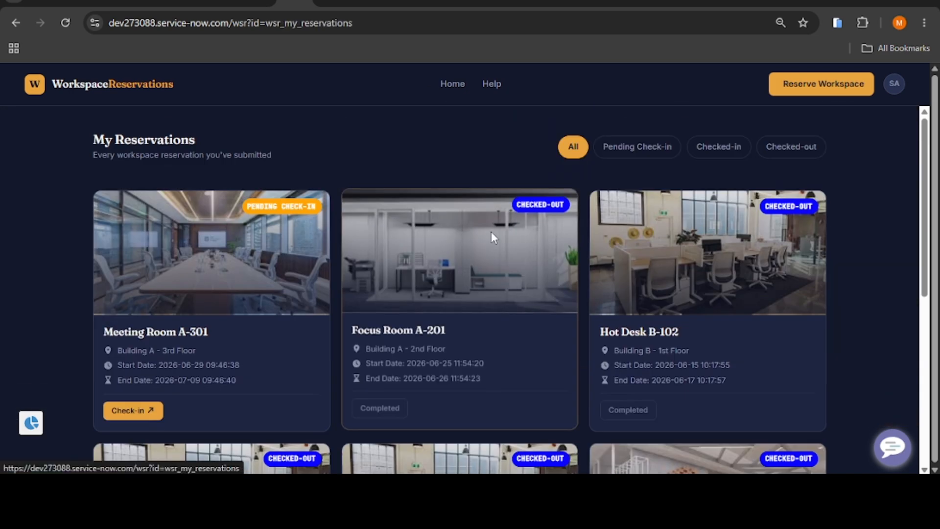
pyautogui.click(637, 147)
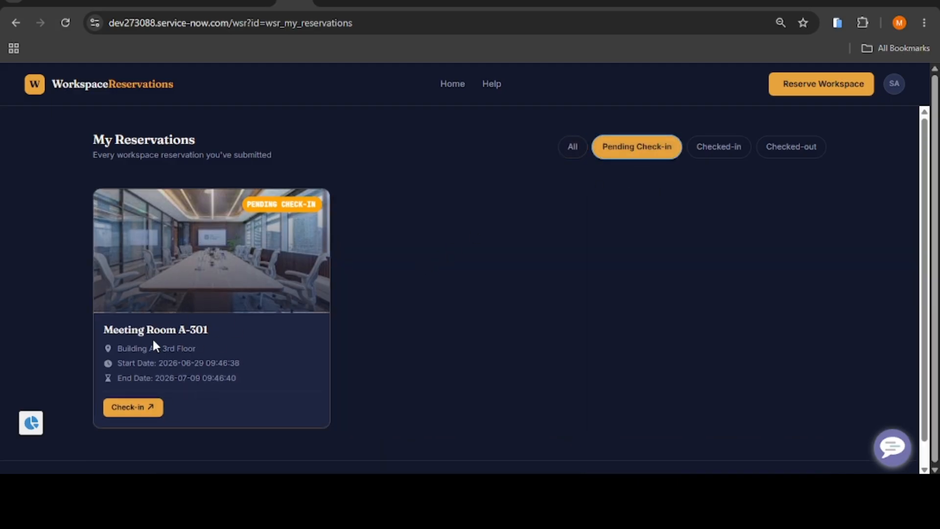
pyautogui.moveTo(106, 327); pyautogui.dragTo(194, 333)
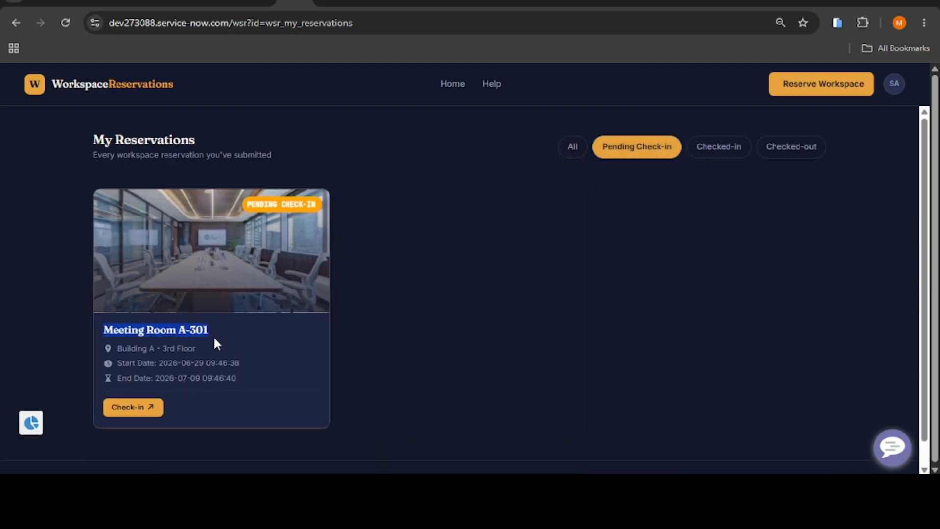
pyautogui.click(216, 339)
pyautogui.scroll(-2, 184, 230)
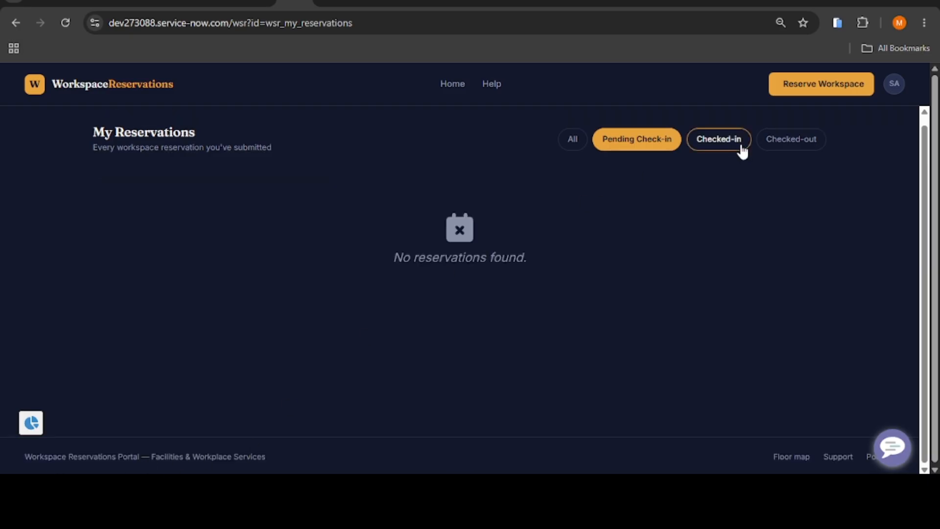
# Check out of Meeting Room A-301 from the Checked-in reservations, and review the Checked-out and All reservation lists.
pyautogui.click(769, 144)
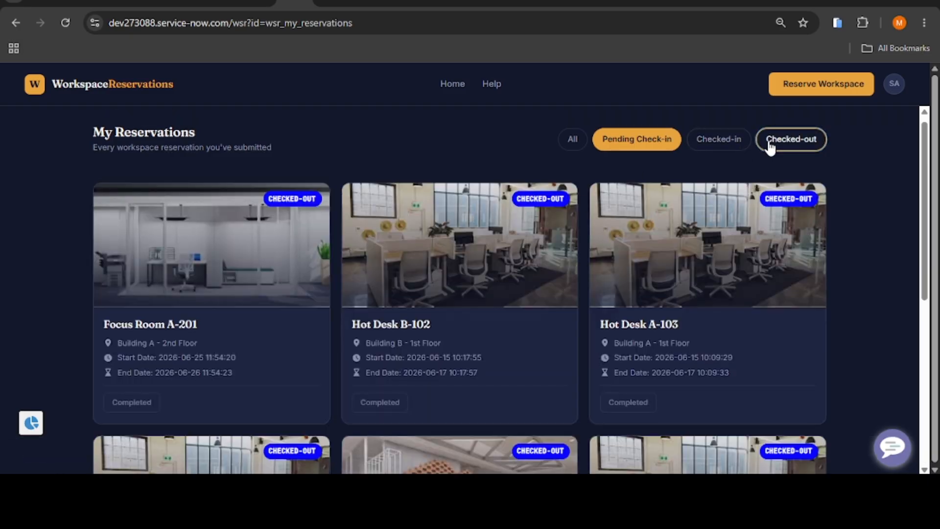
pyautogui.click(708, 141)
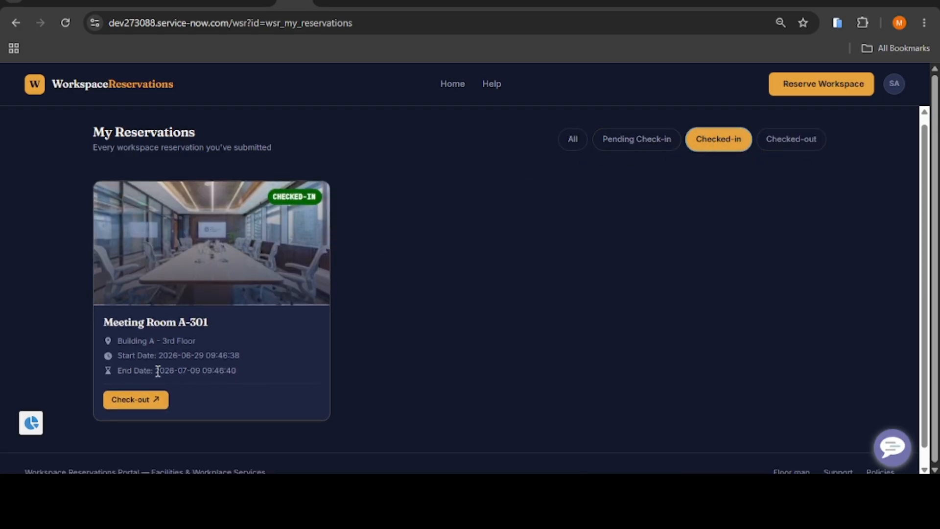
pyautogui.click(143, 407)
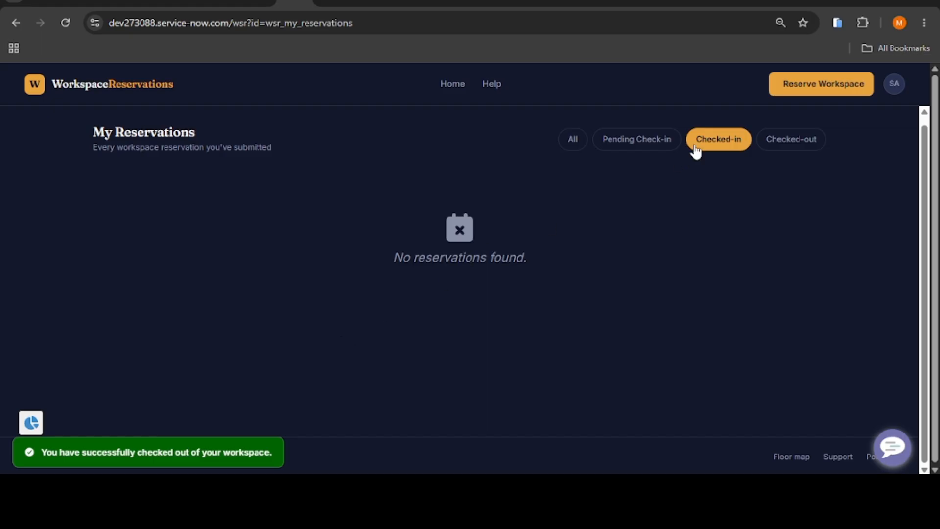
pyautogui.click(795, 140)
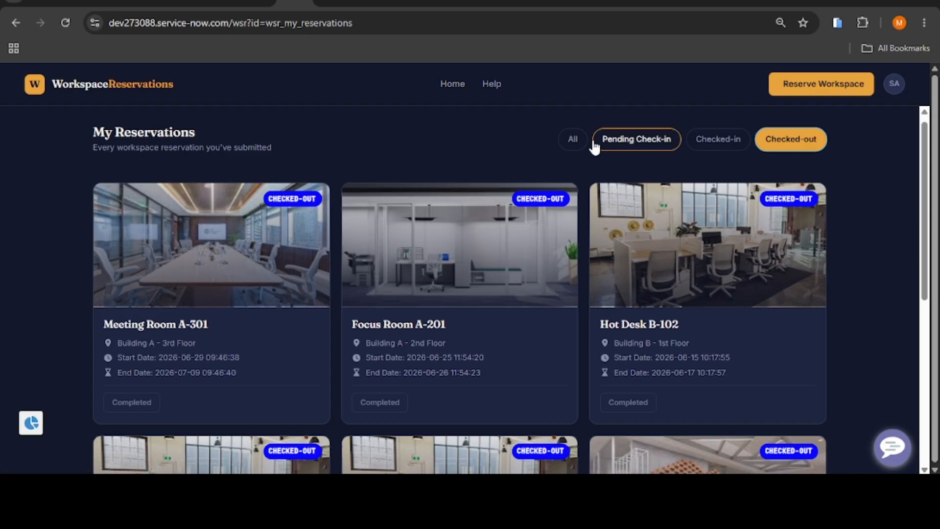
pyautogui.click(572, 143)
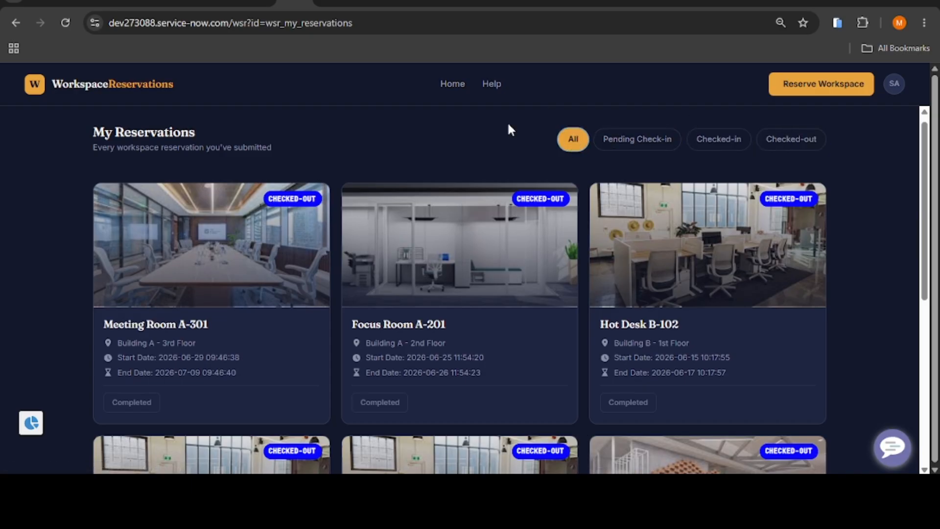
# Return to the portal home page and examine the available count and pages 1, 2 and 4 of the available workspaces.
pyautogui.click(458, 92)
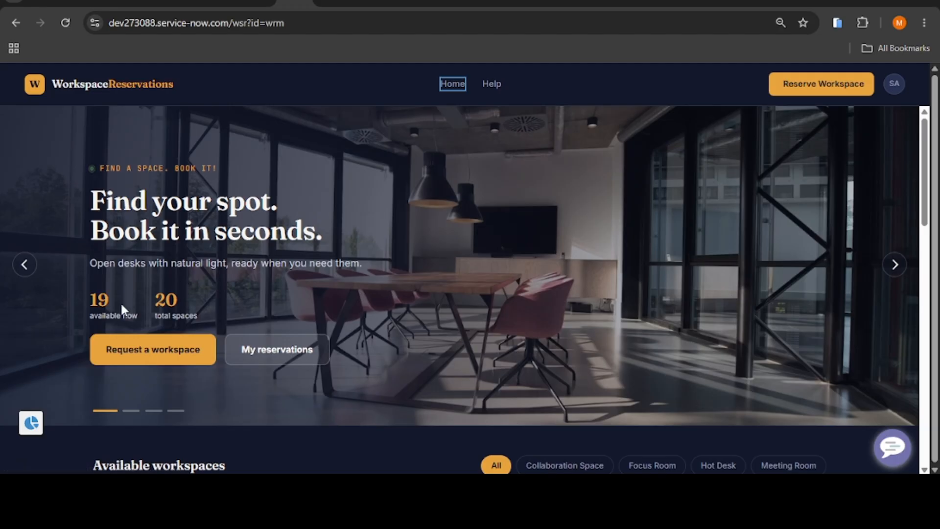
pyautogui.moveTo(110, 297); pyautogui.dragTo(83, 304)
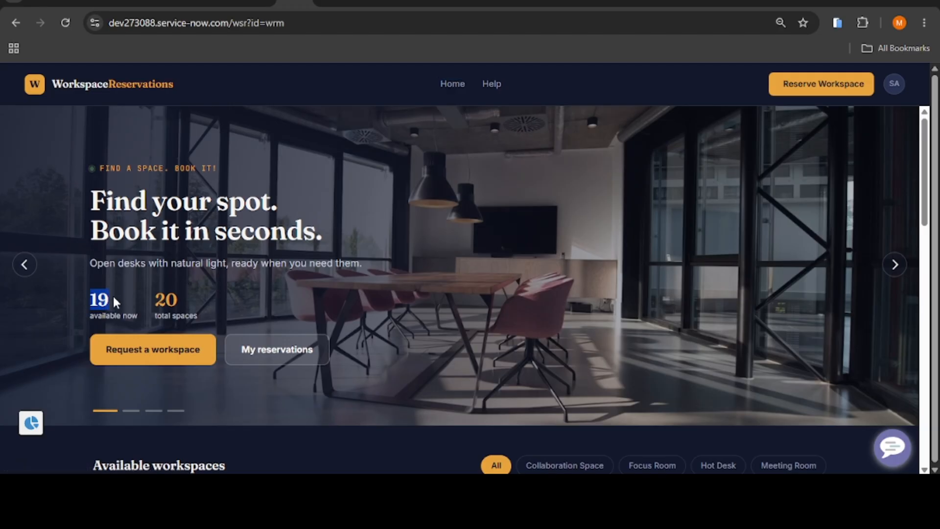
pyautogui.scroll(-10, 323, 244)
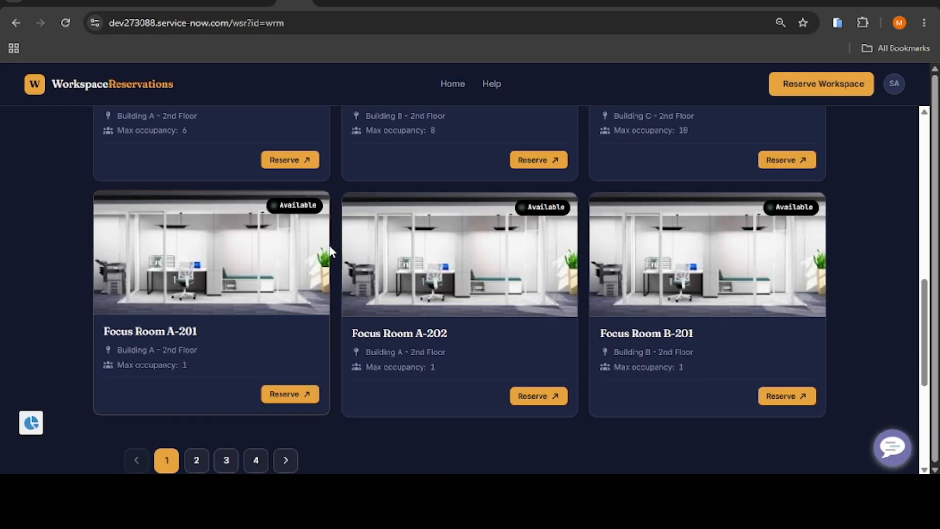
pyautogui.scroll(-3, 328, 245)
pyautogui.click(280, 327)
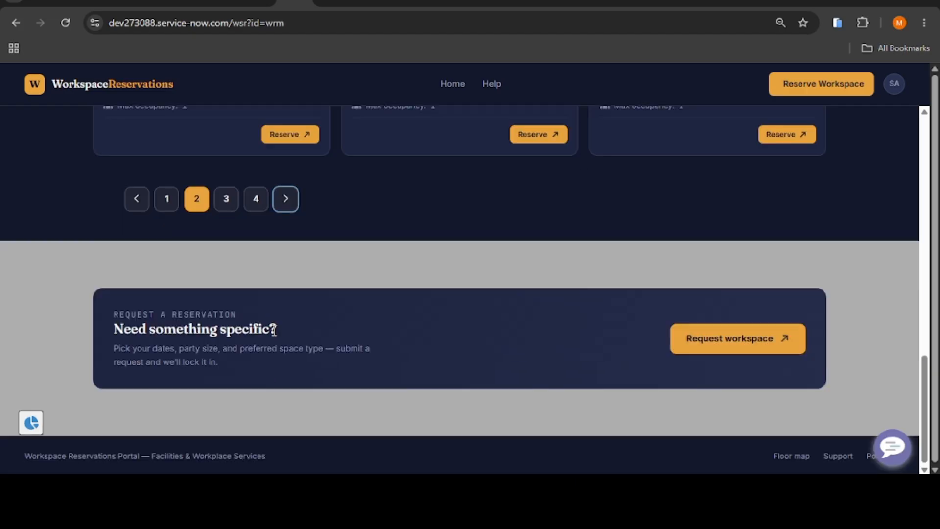
pyautogui.click(255, 207)
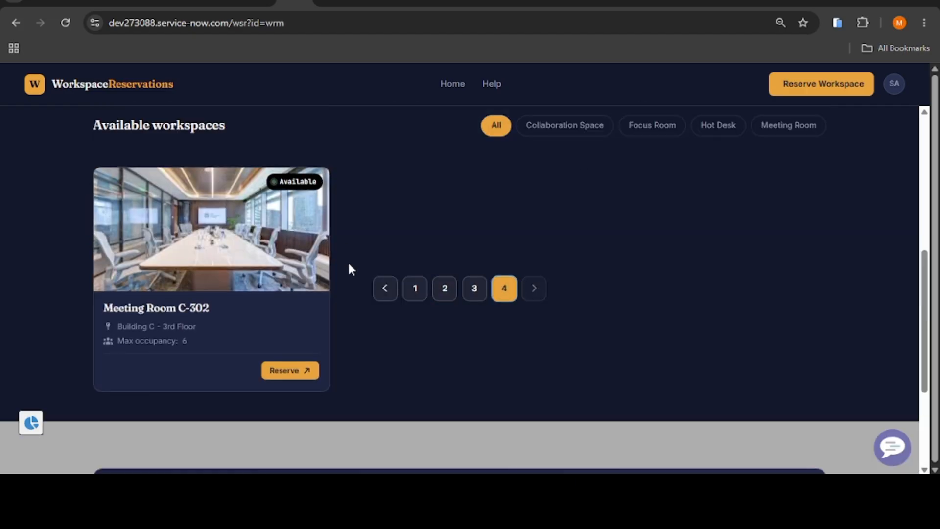
pyautogui.scroll(-3, 348, 269)
pyautogui.scroll(1, 355, 279)
pyautogui.scroll(8, 356, 279)
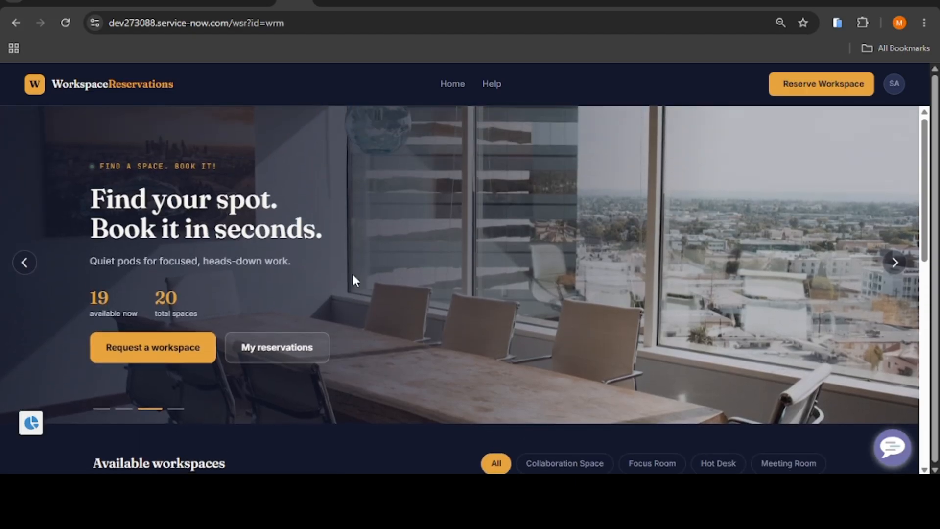